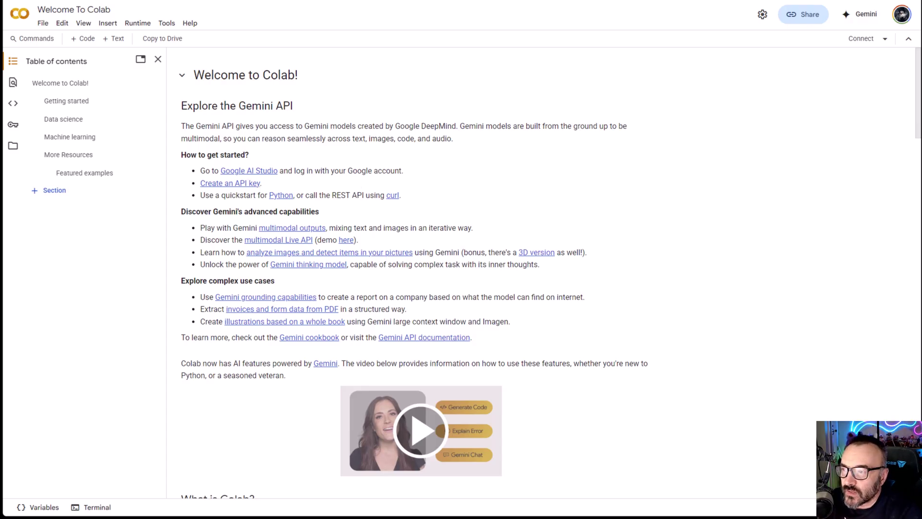
# Step: Open the Copy of ComfyUI.ipynb notebook from the File menu
pyautogui.hotkey('ctrl', 'Tab')
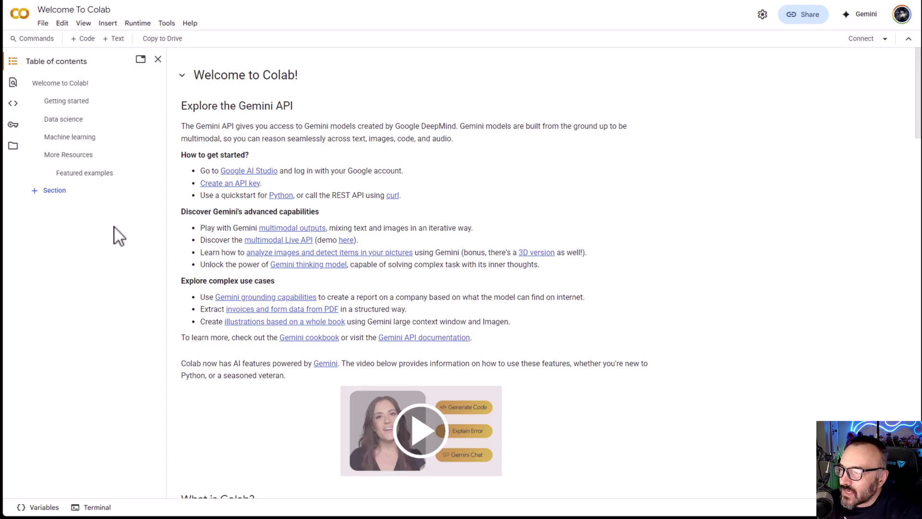
pyautogui.click(43, 24)
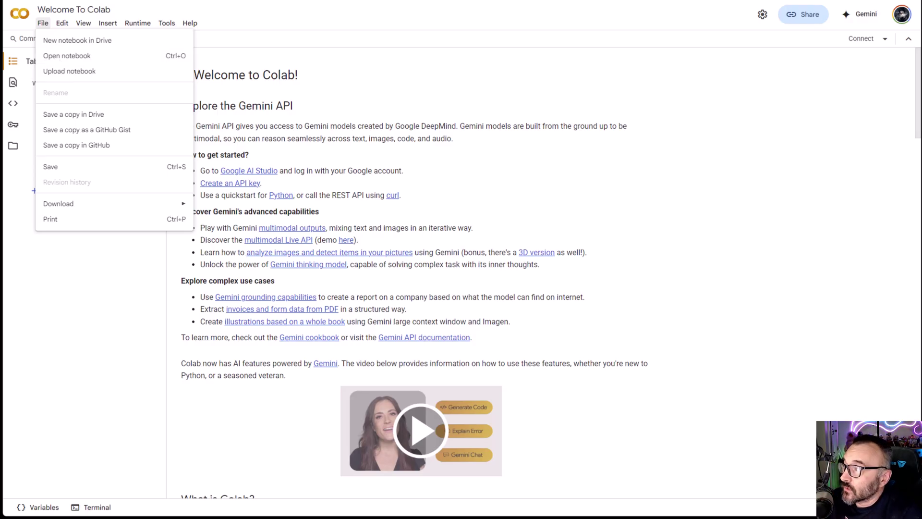
pyautogui.press('Escape')
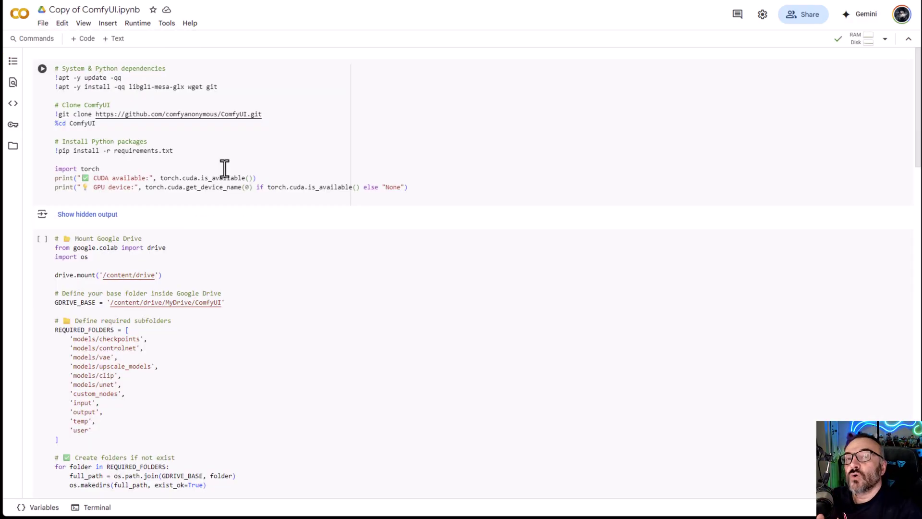
pyautogui.scroll(-1, 722, 236)
pyautogui.scroll(1, 707, 246)
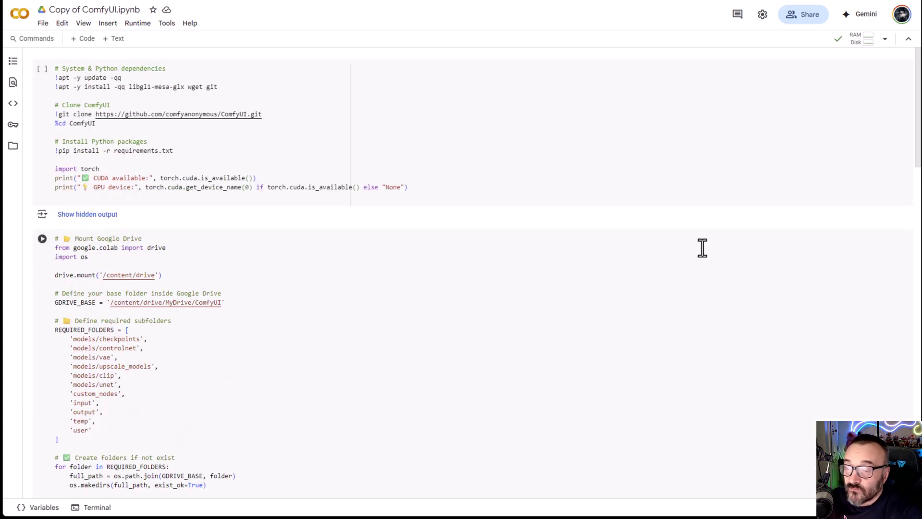
# Step: Check the runtime connection options next to RAM/Disk, then close them unchanged
pyautogui.click(886, 37)
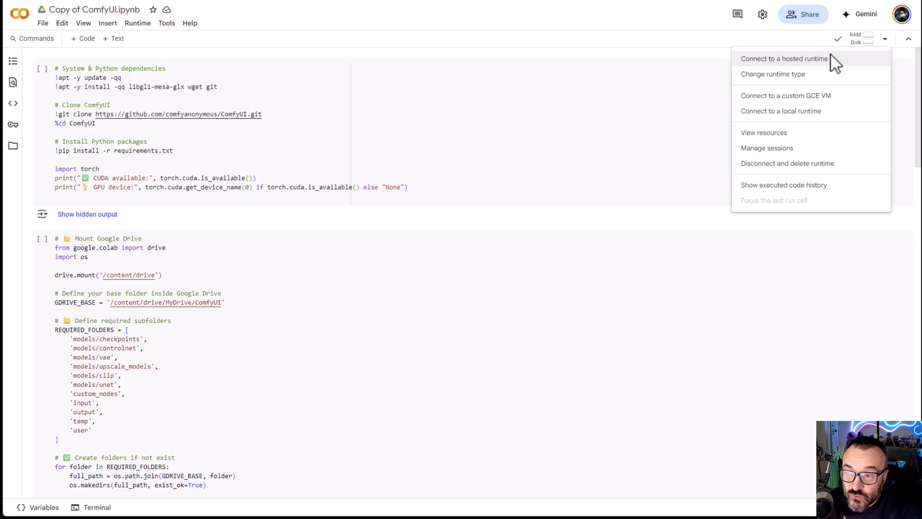
pyautogui.click(713, 35)
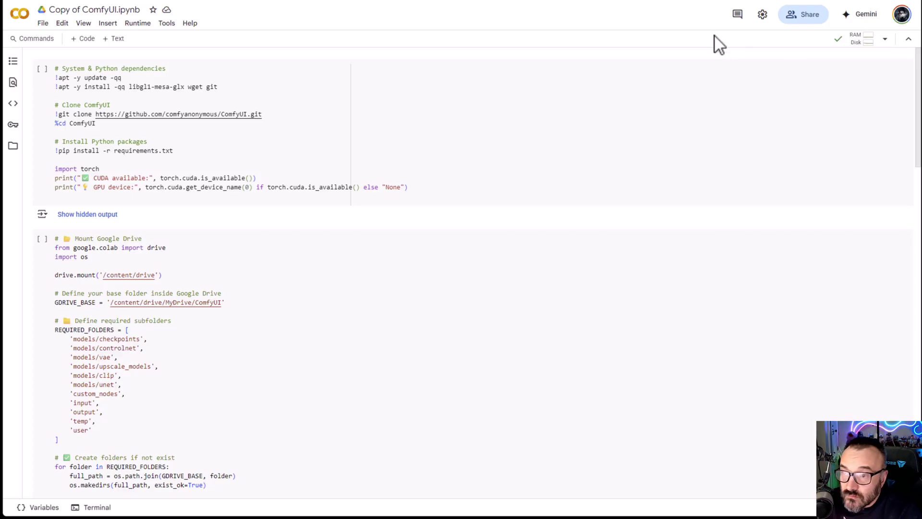
pyautogui.moveTo(854, 54)
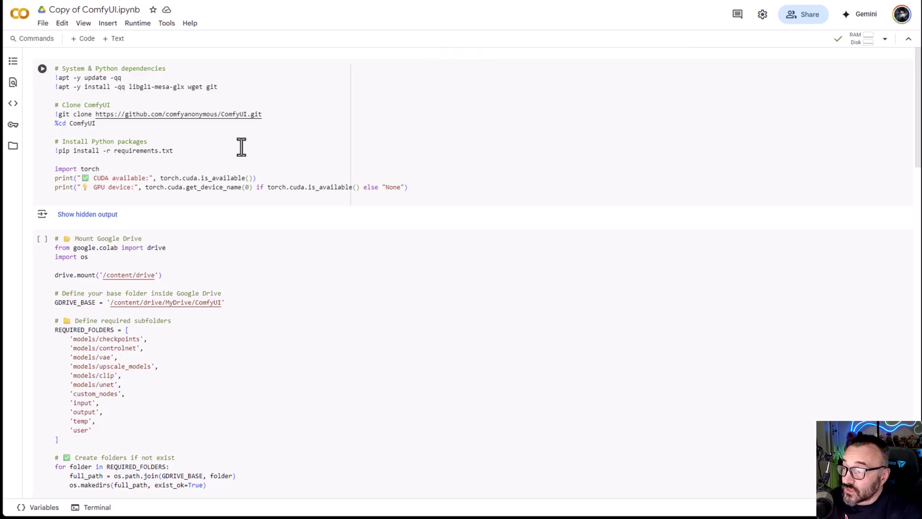
pyautogui.scroll(-2, 241, 147)
pyautogui.scroll(2, 241, 152)
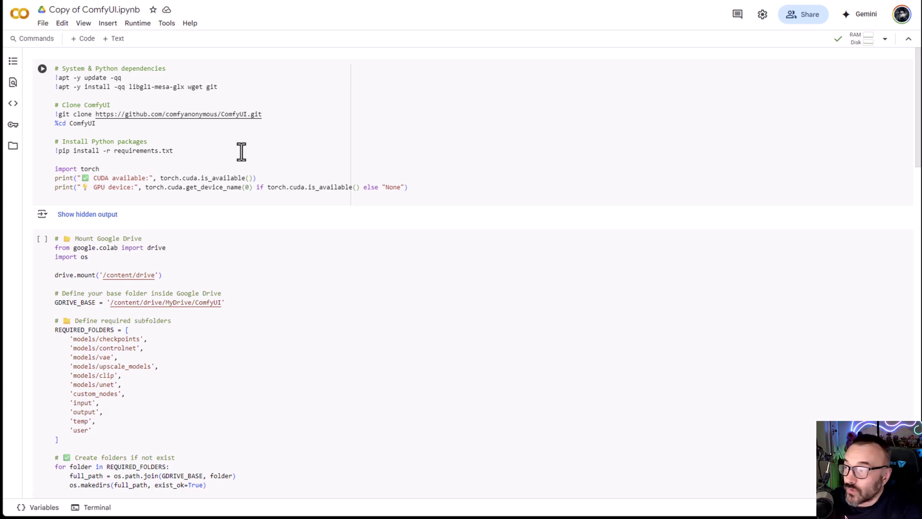
pyautogui.moveTo(469, 187); pyautogui.dragTo(55, 68)
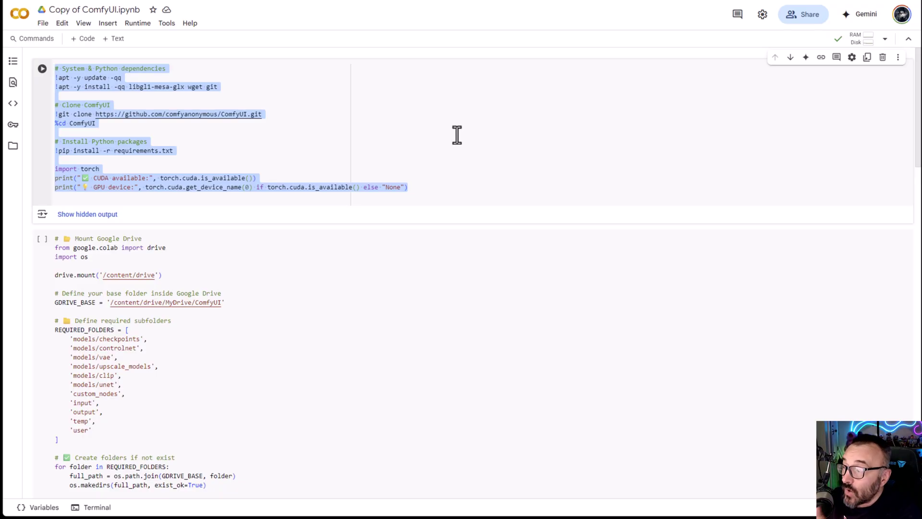
pyautogui.click(438, 142)
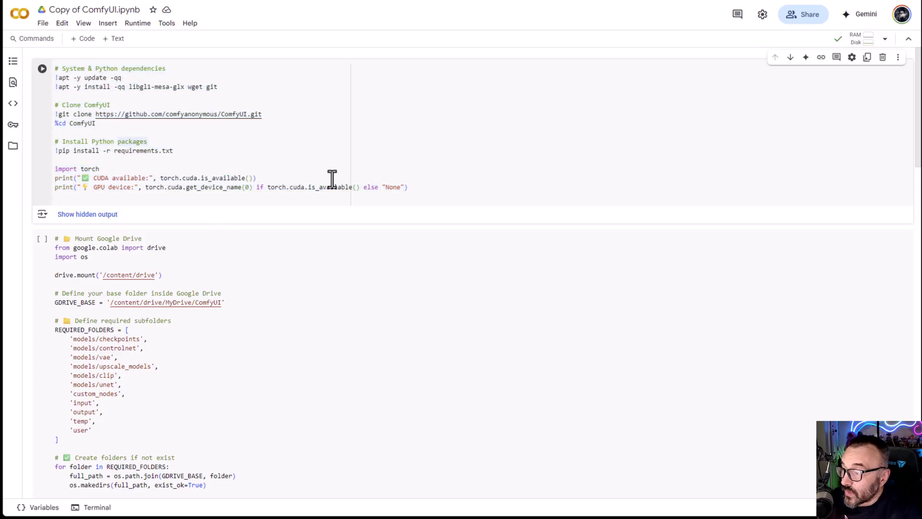
pyautogui.moveTo(150, 200); pyautogui.dragTo(39, 163)
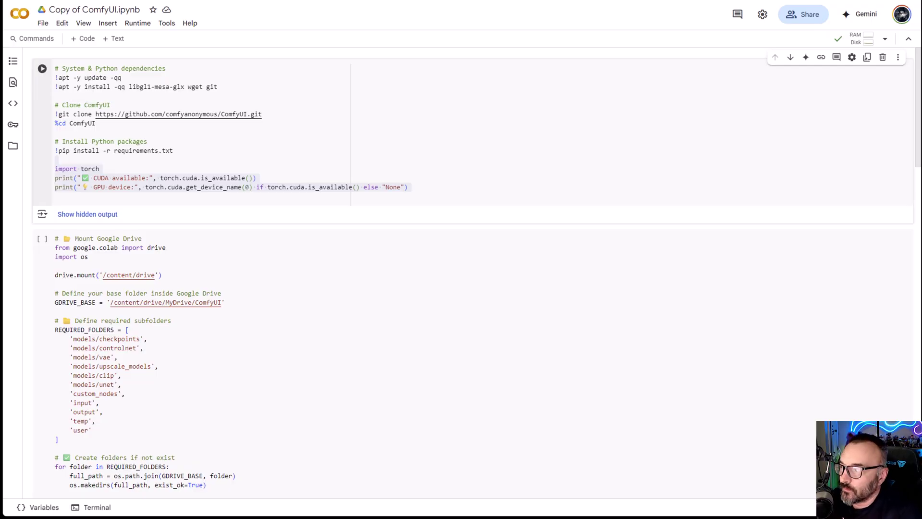
pyautogui.scroll(-2, 345, 224)
pyautogui.scroll(-1, 305, 220)
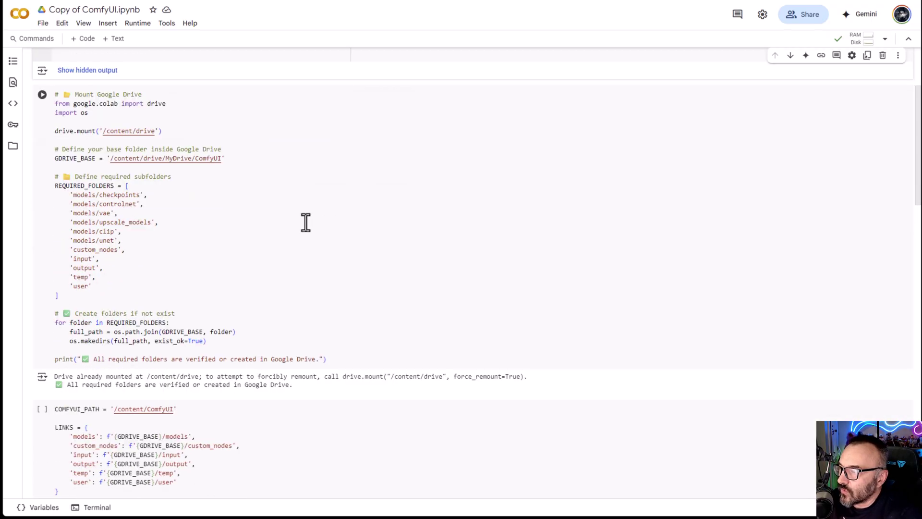
pyautogui.scroll(1, 266, 295)
pyautogui.moveTo(346, 390); pyautogui.dragTo(14, 150)
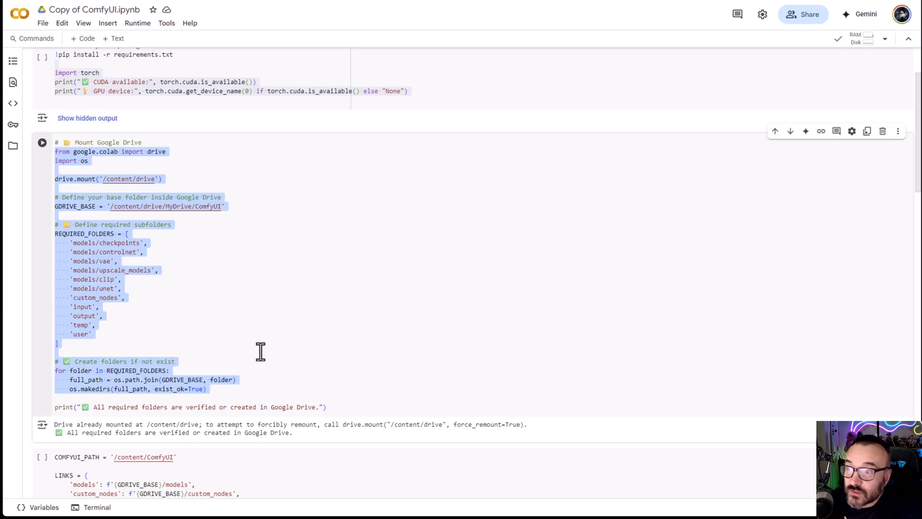
pyautogui.click(390, 218)
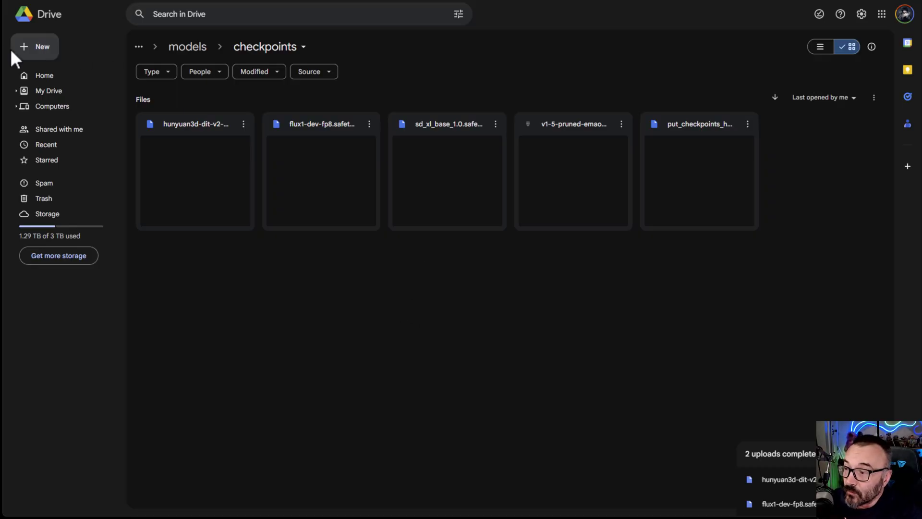
pyautogui.click(190, 48)
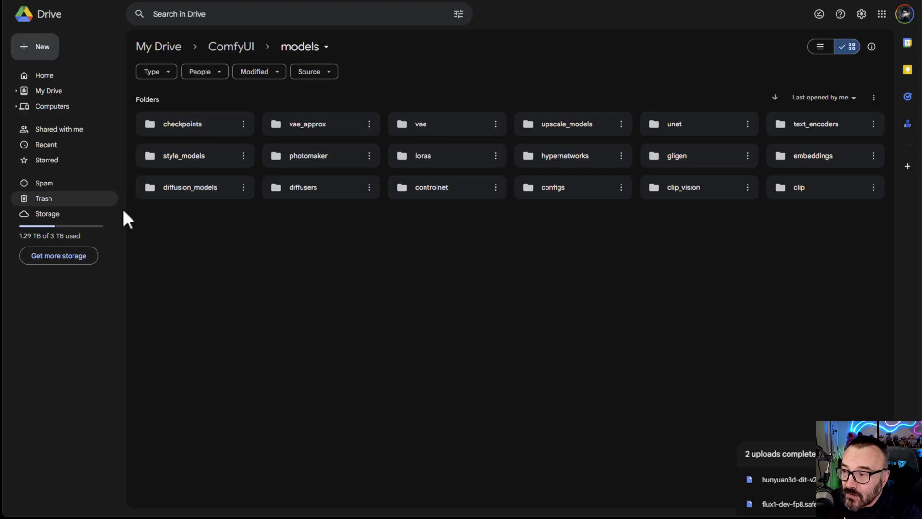
pyautogui.doubleClick(182, 126)
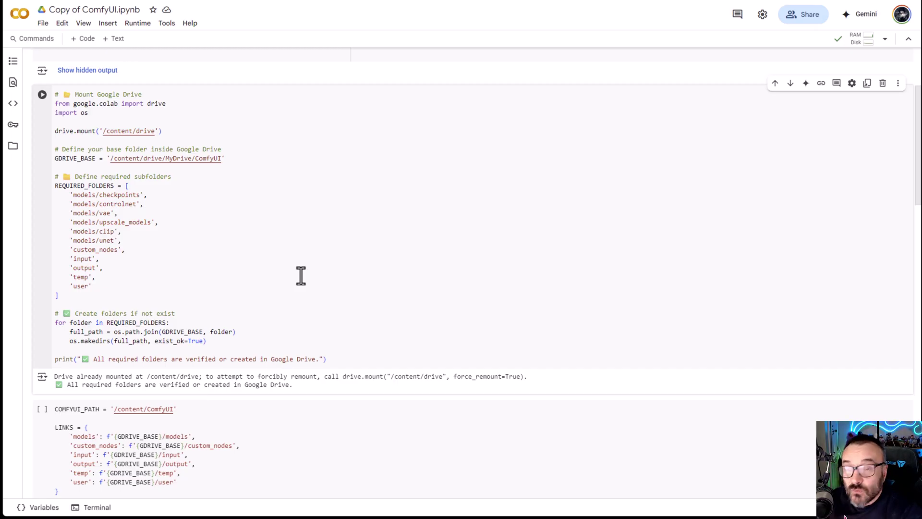
# Step: Rerun the Mount Google Drive cell, then scroll back up to the dependencies cell
pyautogui.scroll(-3, 300, 276)
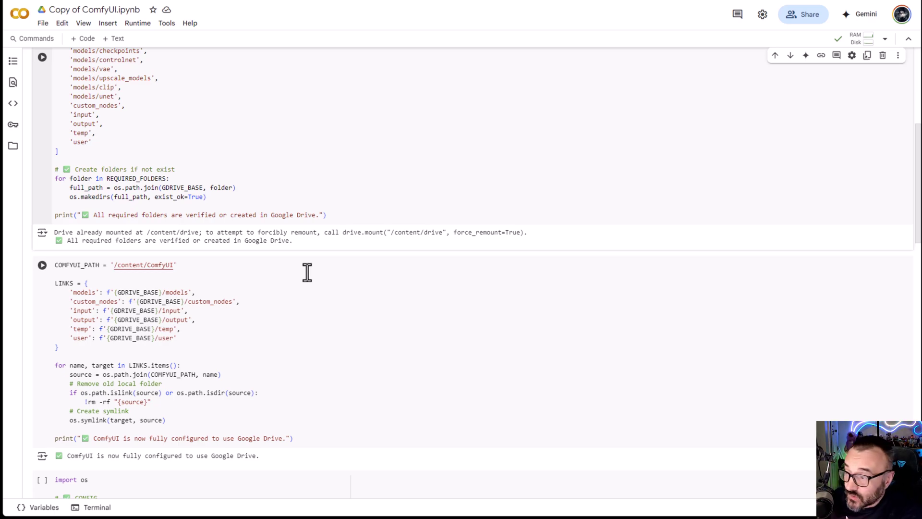
pyautogui.scroll(-1, 262, 224)
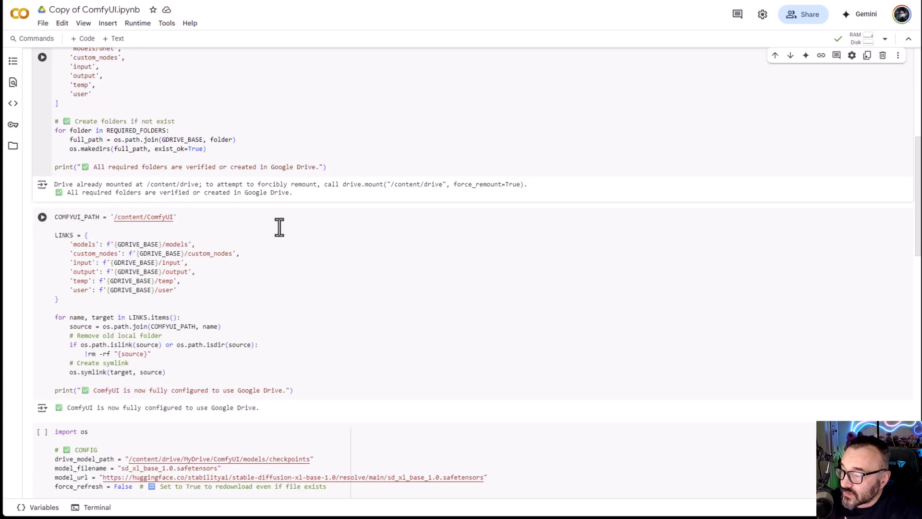
pyautogui.scroll(3, 302, 228)
pyautogui.scroll(4, 50, 110)
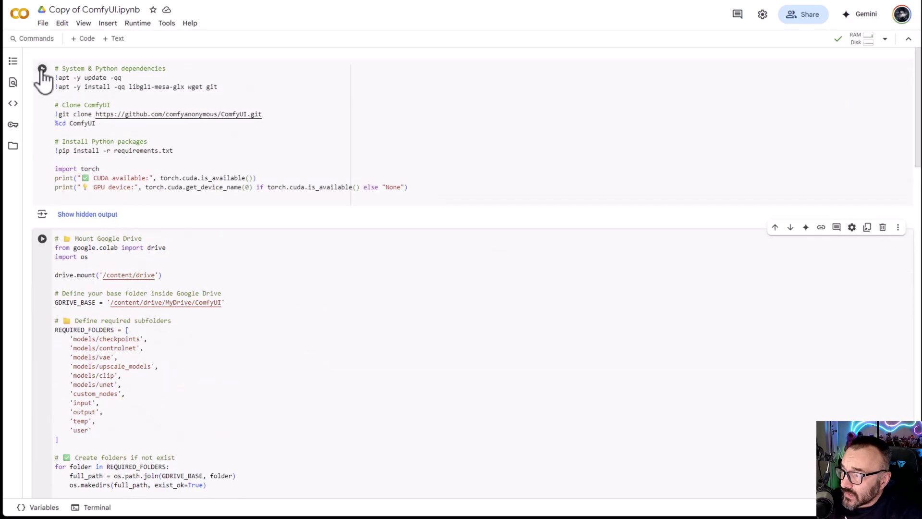
pyautogui.click(43, 238)
pyautogui.scroll(-4, 44, 246)
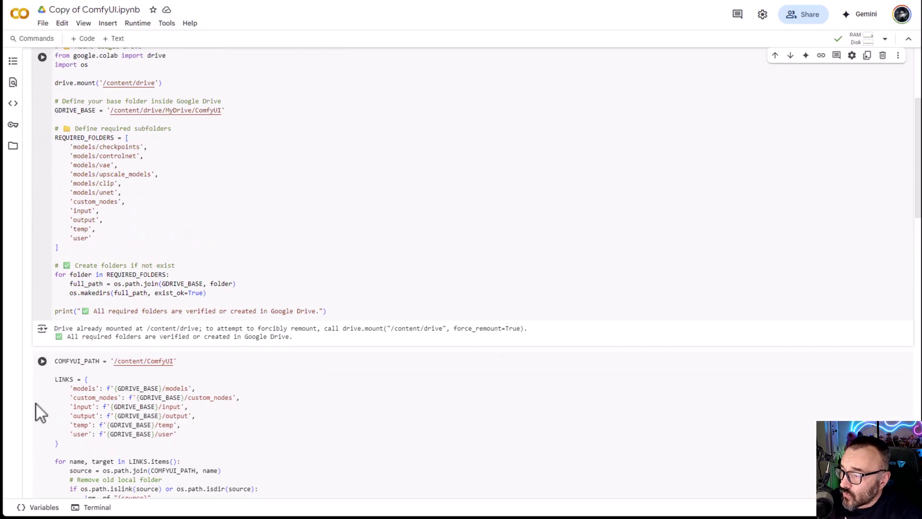
pyautogui.scroll(4, 324, 259)
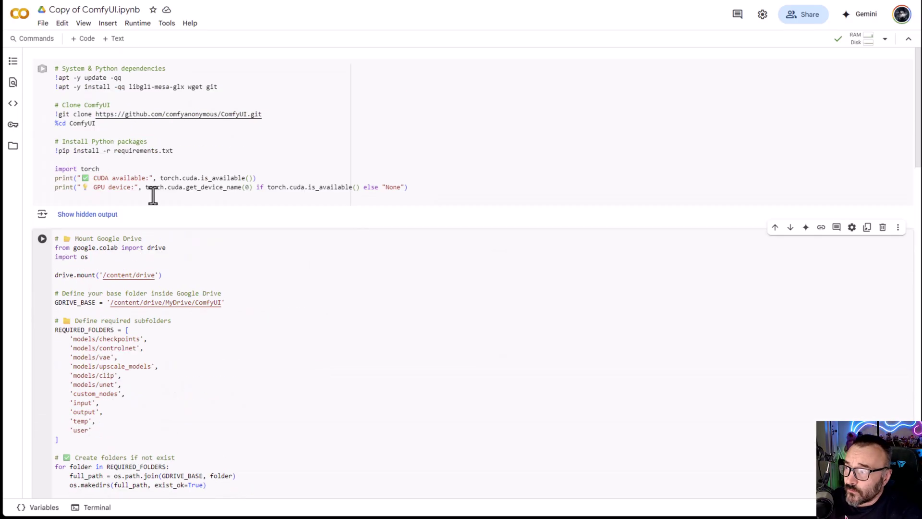
# Step: Run the System & Python dependencies cell and follow its pip install output
pyautogui.click(41, 69)
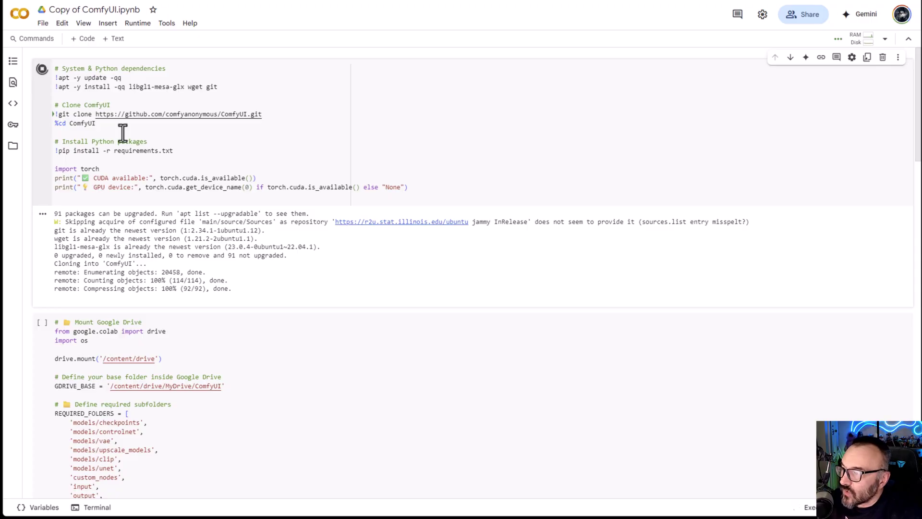
pyautogui.scroll(-2, 197, 205)
pyautogui.scroll(1, 210, 143)
pyautogui.scroll(1, 210, 143)
pyautogui.scroll(-1, 302, 243)
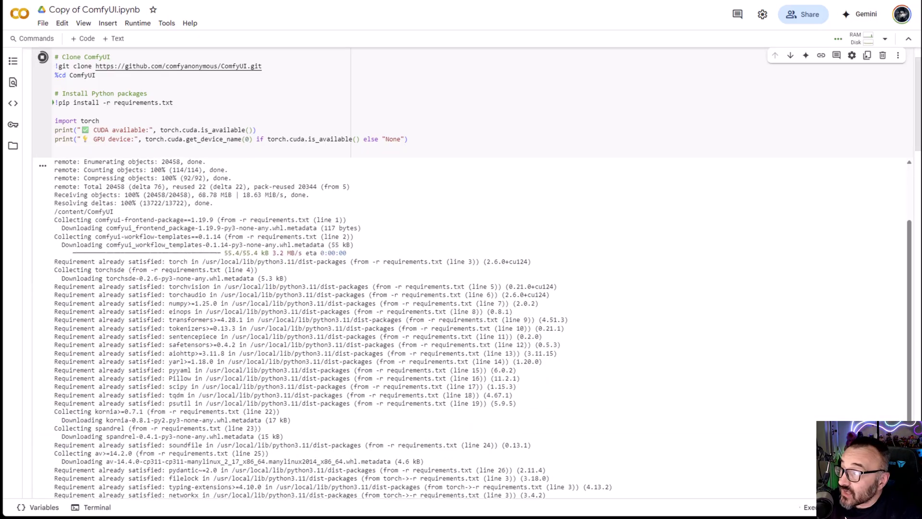
pyautogui.scroll(-2, 107, 161)
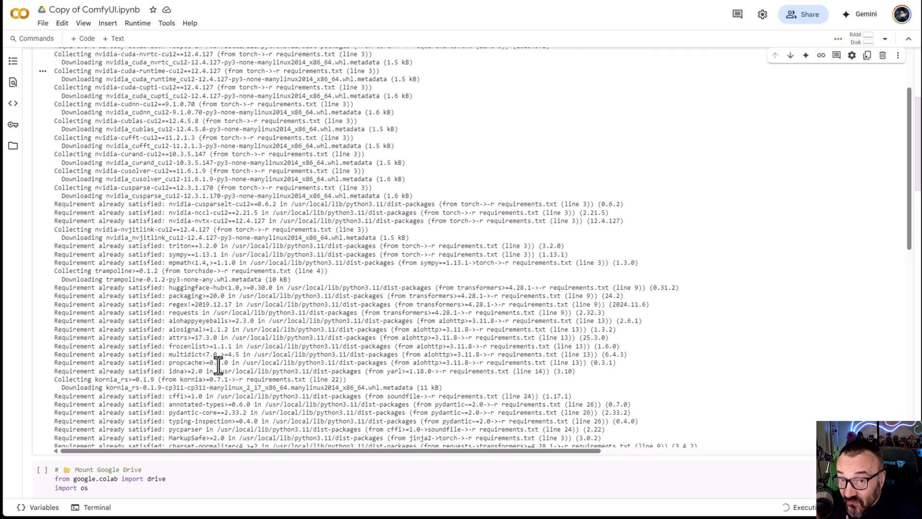
pyautogui.scroll(-6, 58, 331)
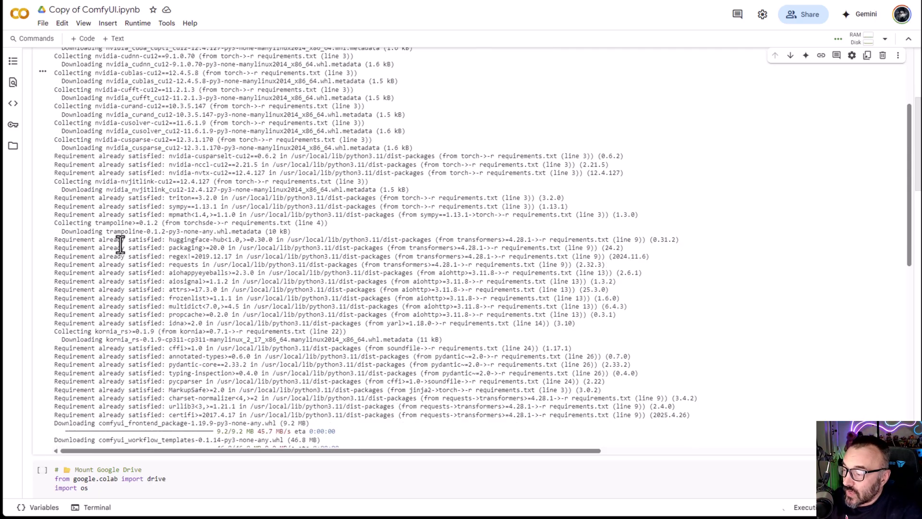
# Step: Highlight the Mount Google Drive code and scroll to the finished output (CUDA False, GPU None)
pyautogui.moveTo(131, 488); pyautogui.dragTo(68, 395)
pyautogui.scroll(-6, 118, 219)
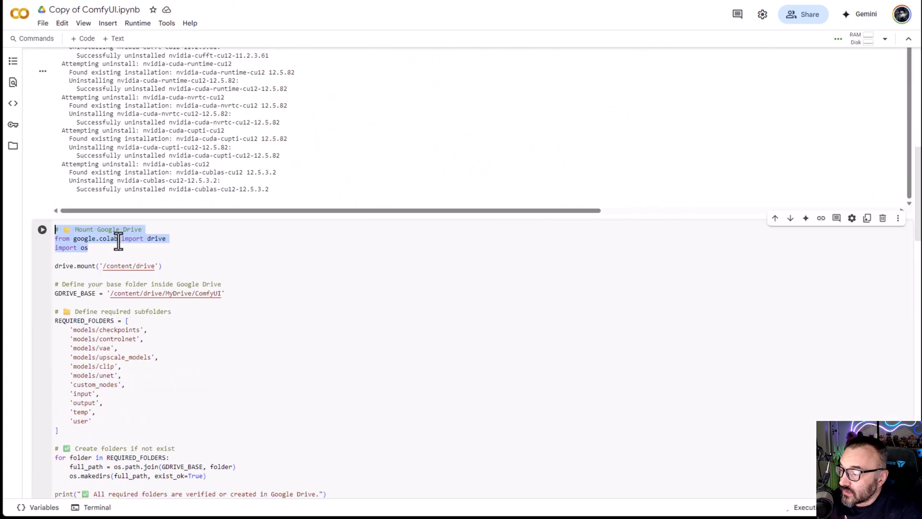
pyautogui.scroll(8, 29, 187)
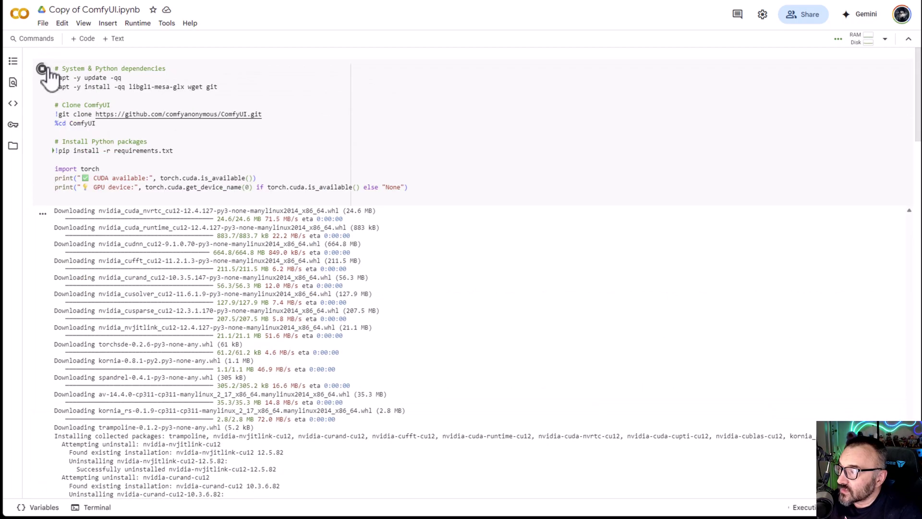
pyautogui.scroll(-5, 51, 186)
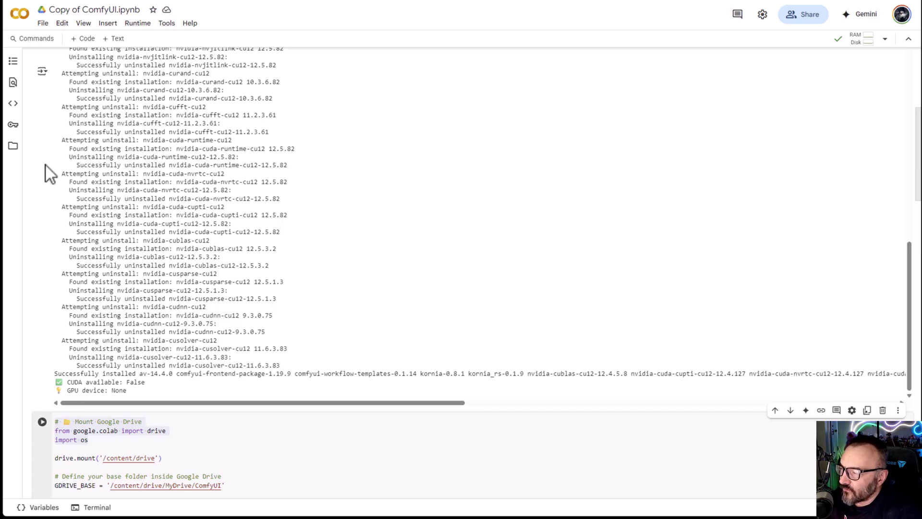
pyautogui.scroll(6, 47, 164)
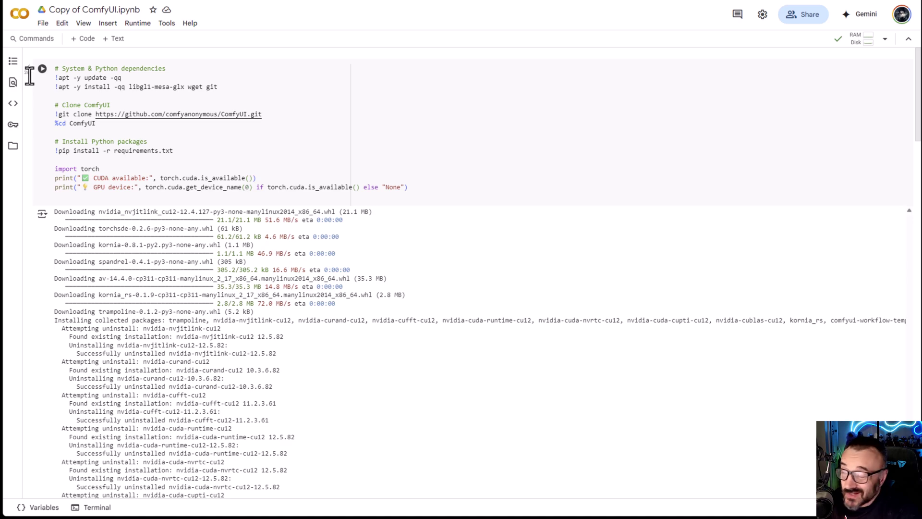
pyautogui.scroll(-4, 62, 298)
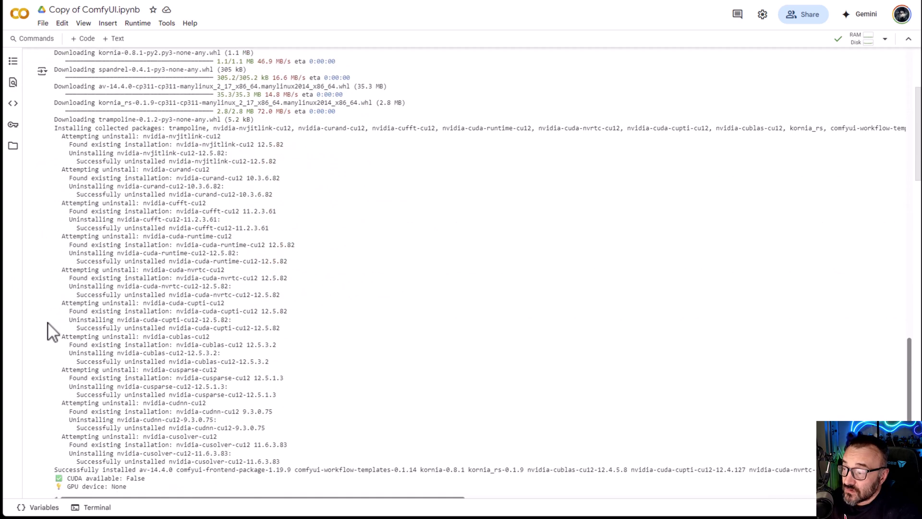
pyautogui.scroll(-4, 48, 324)
pyautogui.scroll(-2, 56, 258)
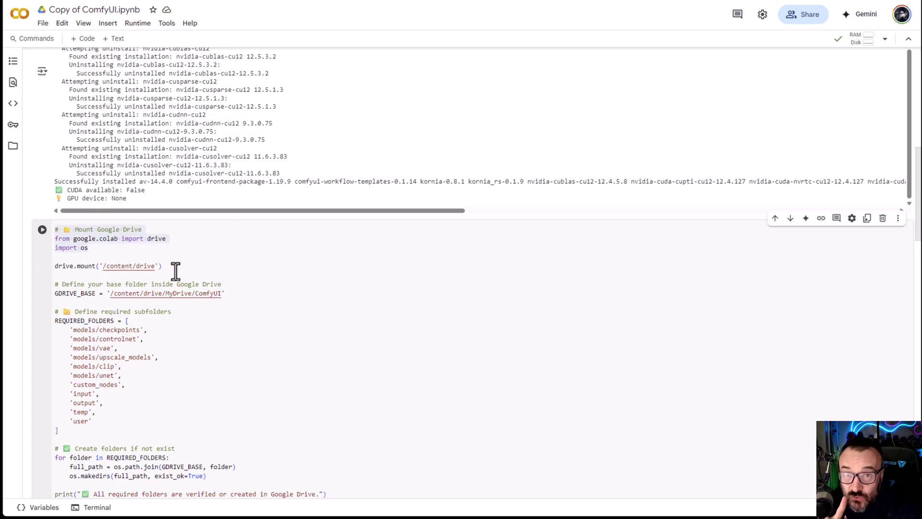
# Step: Run the Mount Google Drive cell and grant the 'Connect to Google Drive' permission
pyautogui.click(43, 230)
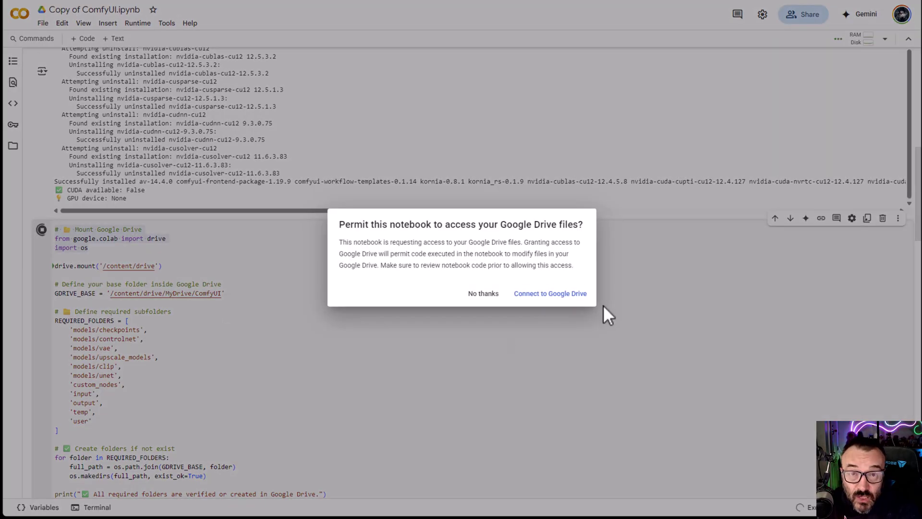
pyautogui.click(574, 297)
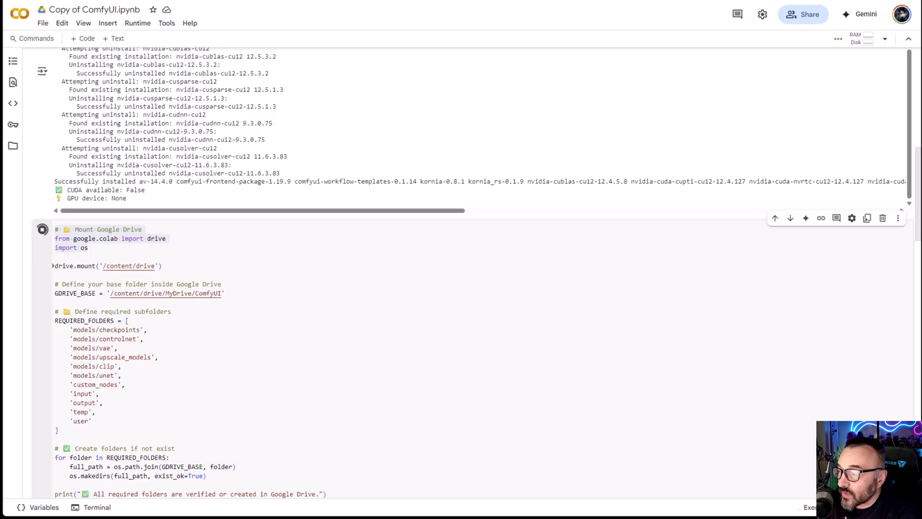
pyautogui.scroll(-2, 301, 264)
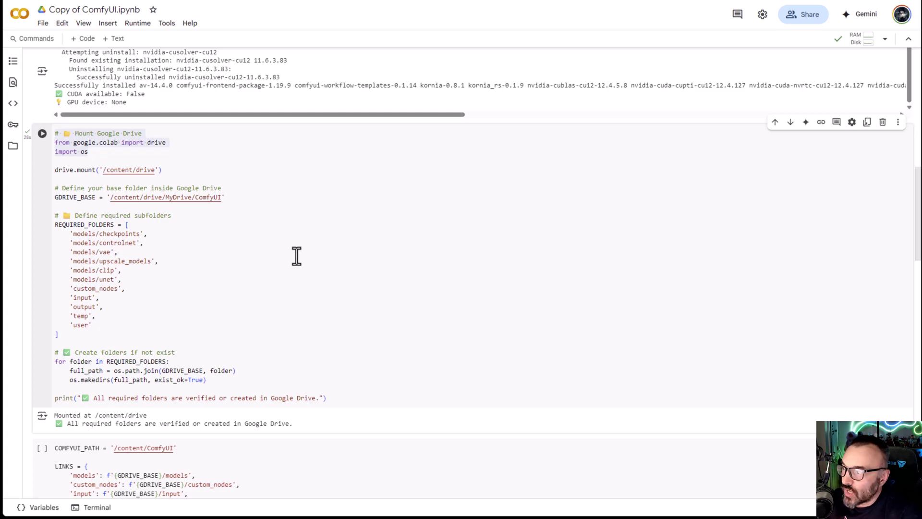
# Step: Highlight the REQUIRED_FOLDERS list, then scroll to the Mounted at /content/drive output
pyautogui.scroll(-2, 297, 256)
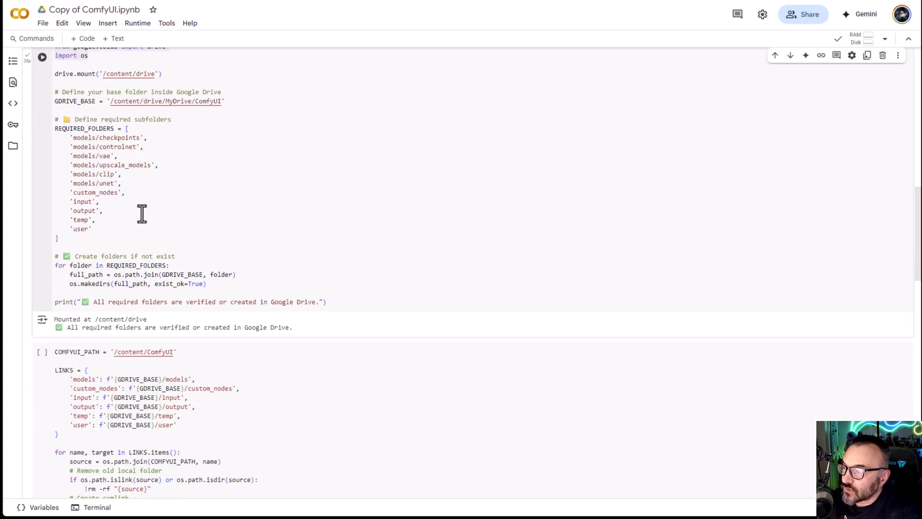
pyautogui.moveTo(185, 226); pyautogui.dragTo(49, 132)
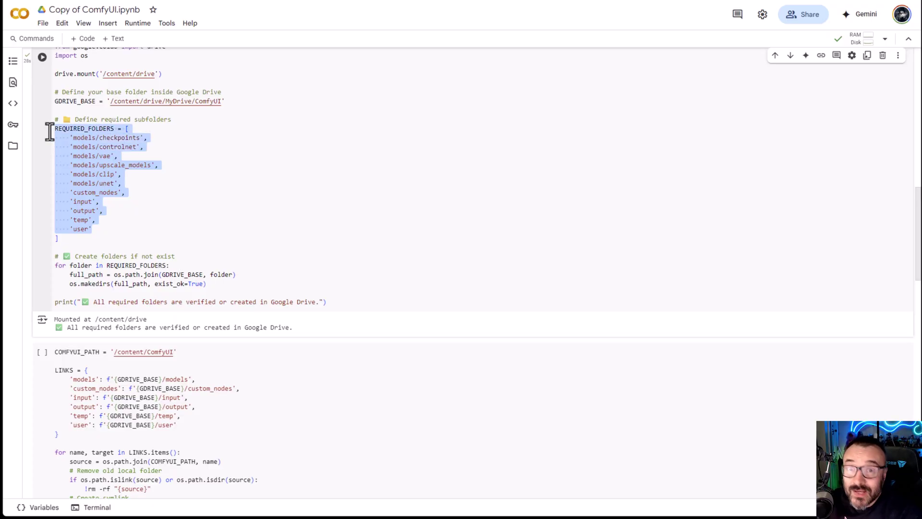
pyautogui.click(212, 134)
pyautogui.scroll(-2, 183, 144)
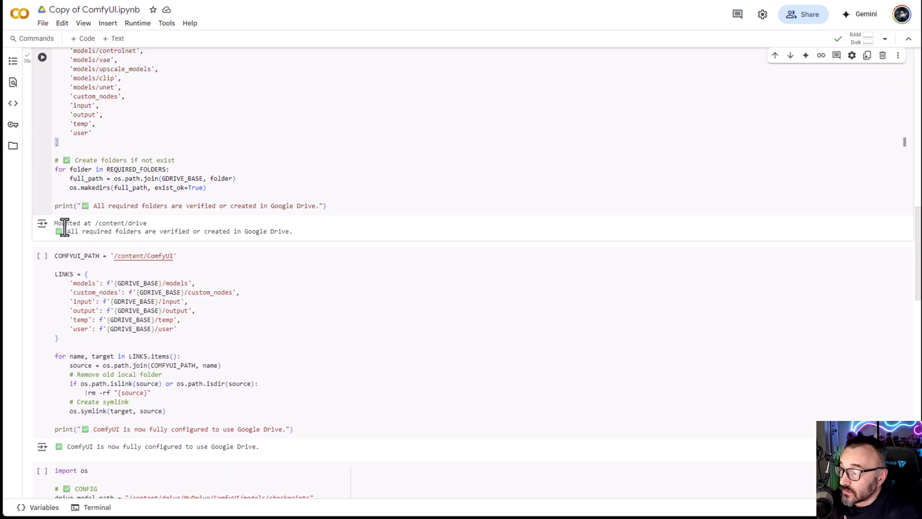
# Step: Run the COMFYUI_PATH symlink cell, then scroll down to the model download cell
pyautogui.click(43, 255)
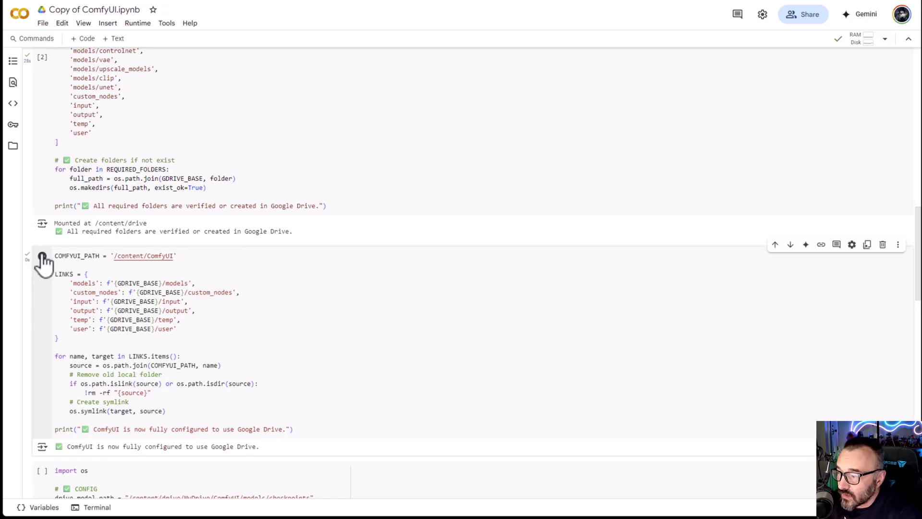
pyautogui.scroll(-2, 91, 325)
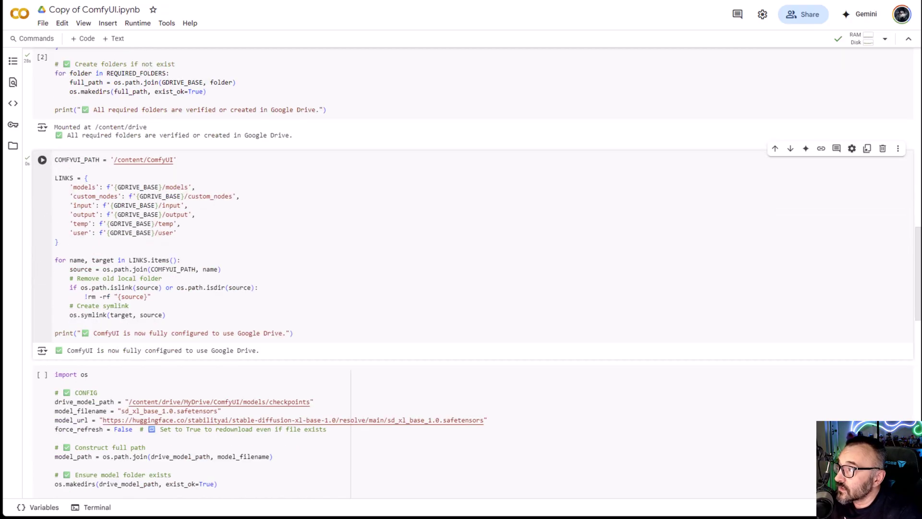
pyautogui.scroll(-3, 171, 305)
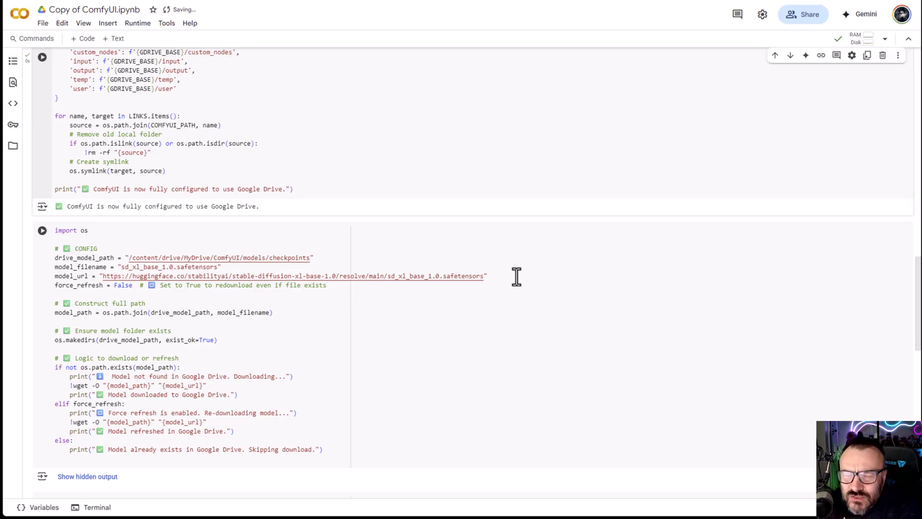
# Step: Run the SDXL download cell and highlight its sd_xl_base_1.0 already-exists message
pyautogui.click(42, 230)
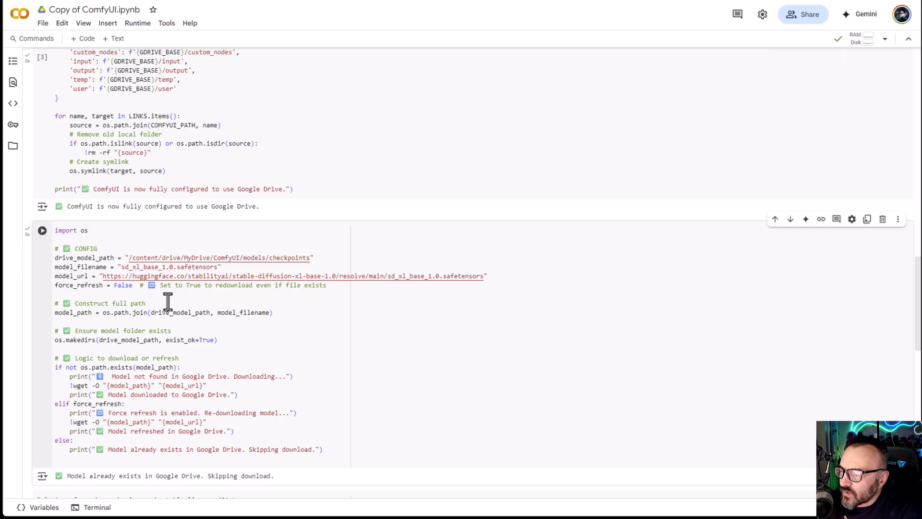
pyautogui.scroll(-1, 144, 360)
pyautogui.moveTo(69, 426); pyautogui.dragTo(329, 436)
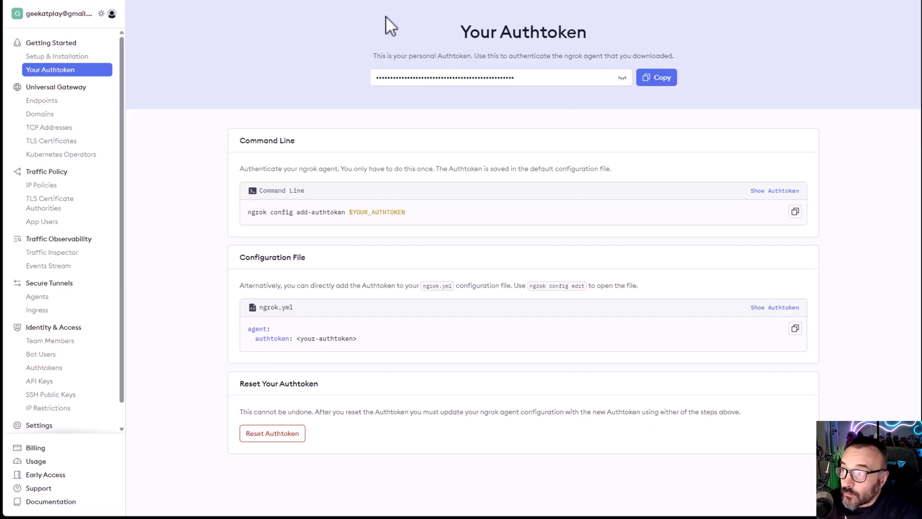
pyautogui.hotkey('ctrl', 'Tab')
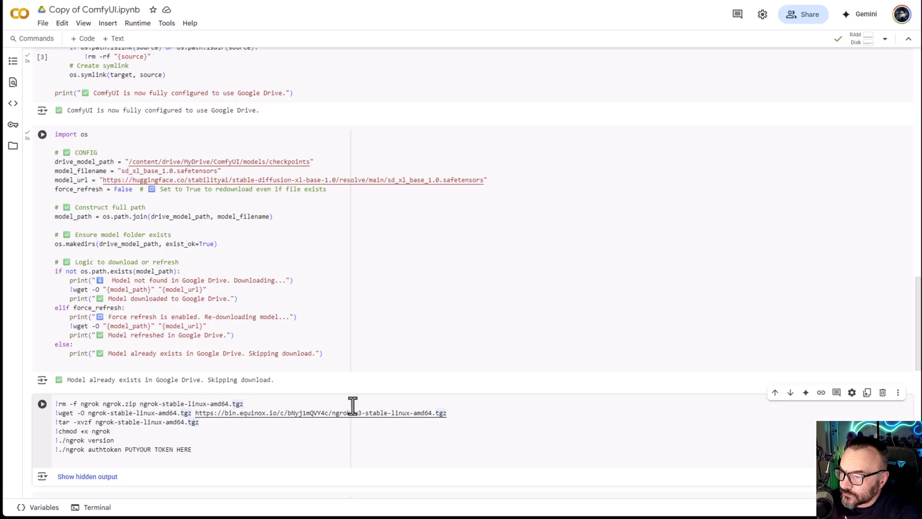
# Step: Replace the 'PUTYOUR TOKEN HERE' placeholder in the ngrok cell with the ngrok authtoken
pyautogui.moveTo(192, 450); pyautogui.dragTo(123, 451)
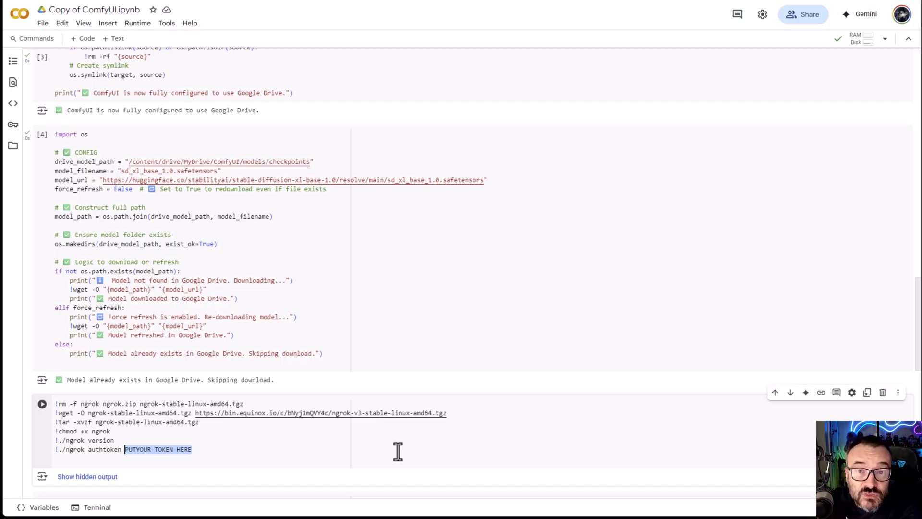
pyautogui.write('sdkjfwdlkfhsdkfhlsdkhflsdkhflskdhf')
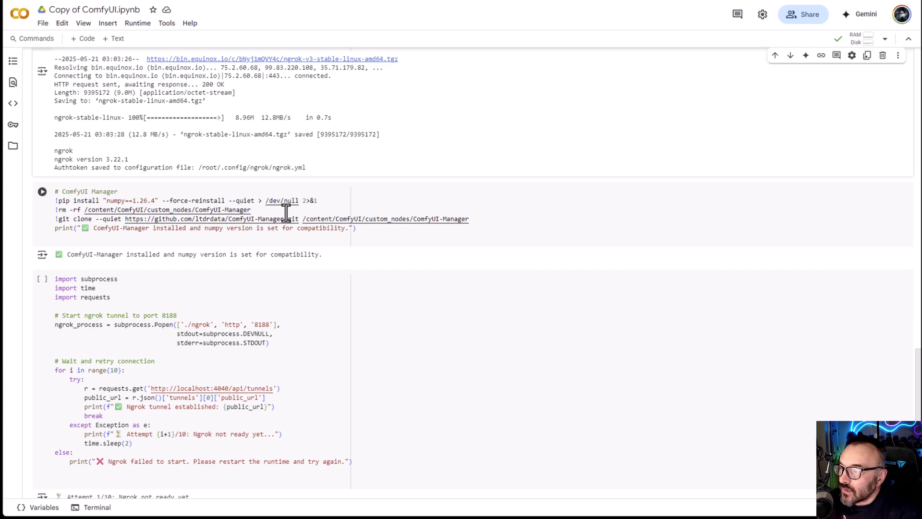
# Step: Highlight the ComfyUI Manager install commands and run that cell
pyautogui.moveTo(378, 235); pyautogui.dragTo(75, 204)
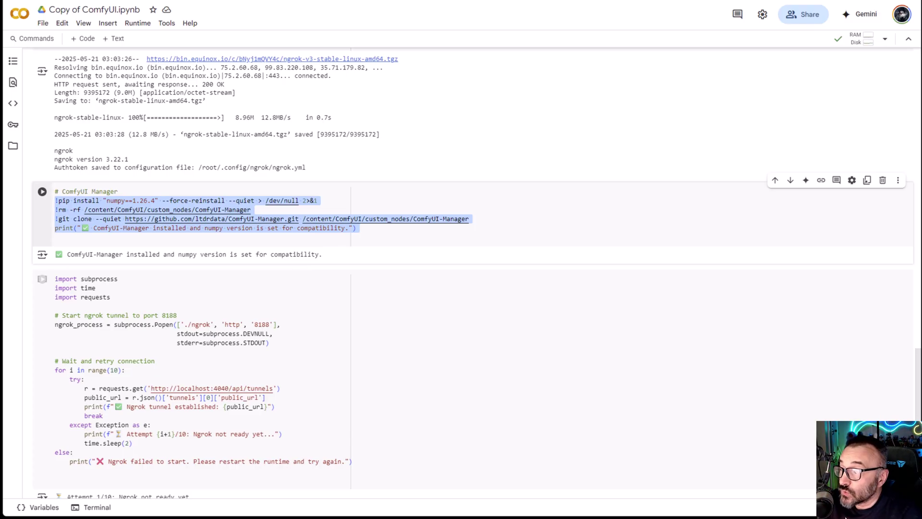
pyautogui.click(42, 191)
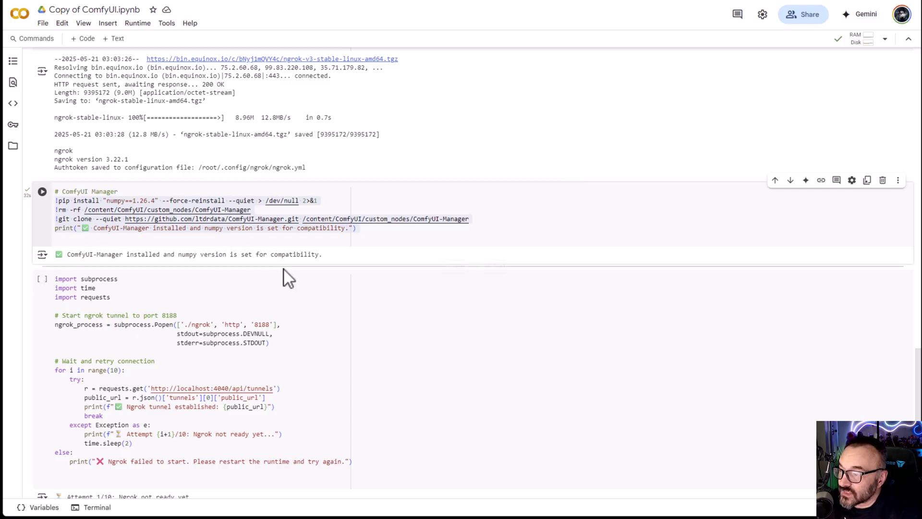
pyautogui.scroll(-2, 288, 271)
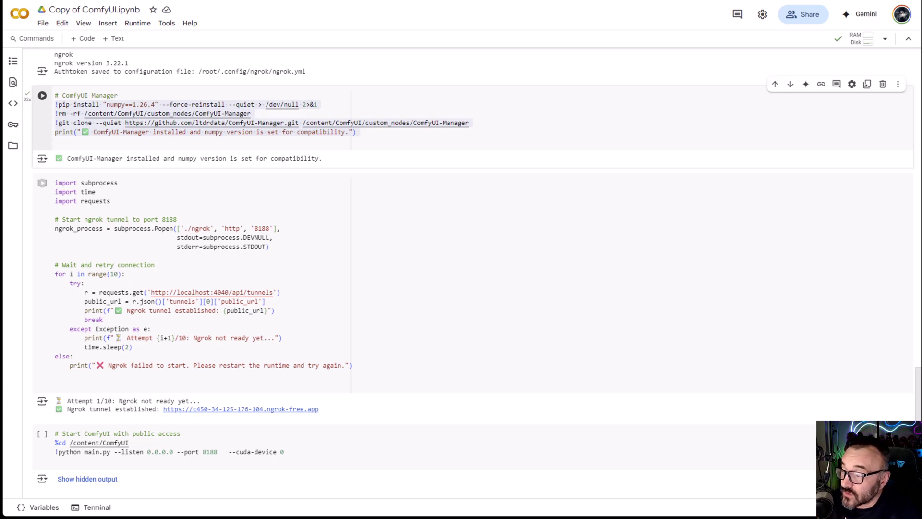
# Step: Run the ngrok tunnel cell for port 8188 and highlight the local tunnels API address
pyautogui.click(43, 184)
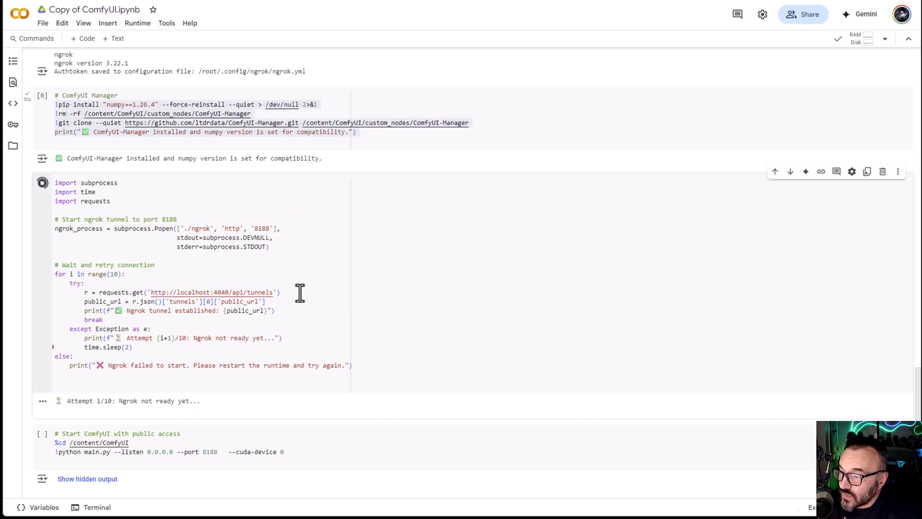
pyautogui.moveTo(287, 292); pyautogui.dragTo(129, 284)
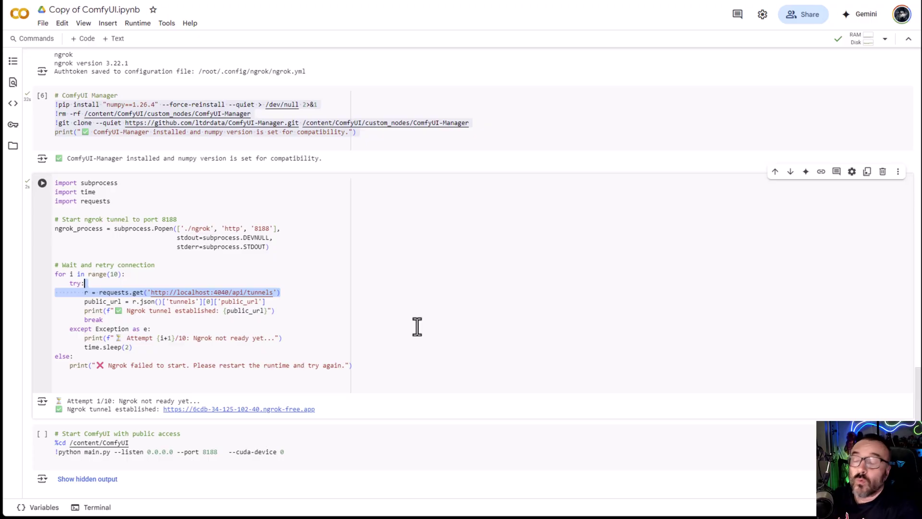
pyautogui.click(29, 268)
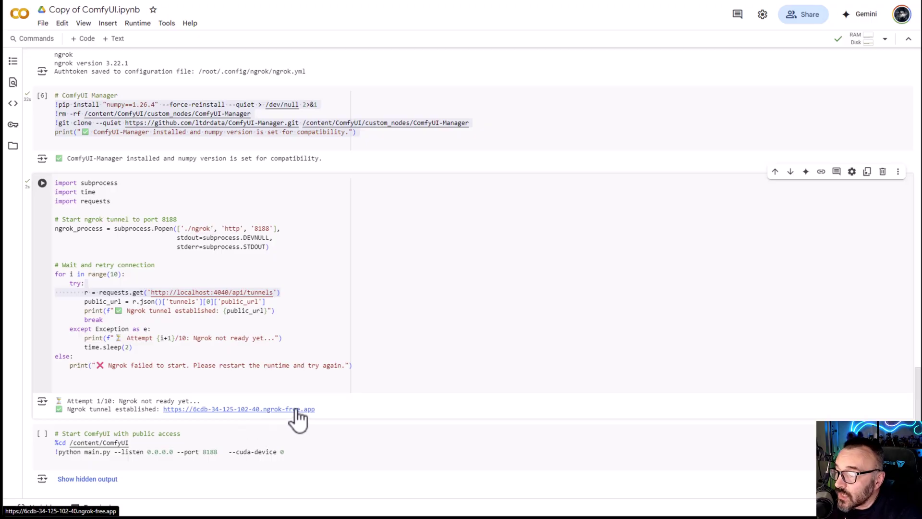
pyautogui.scroll(-2, 296, 421)
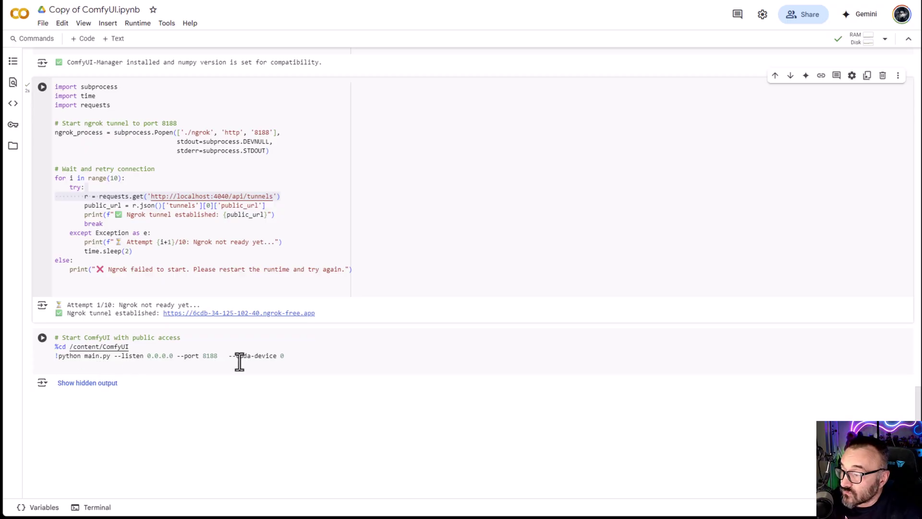
pyautogui.click(42, 338)
# Step: Run the Start ComfyUI cell, which fails with a no-NVIDIA-driver error
pyautogui.click(43, 338)
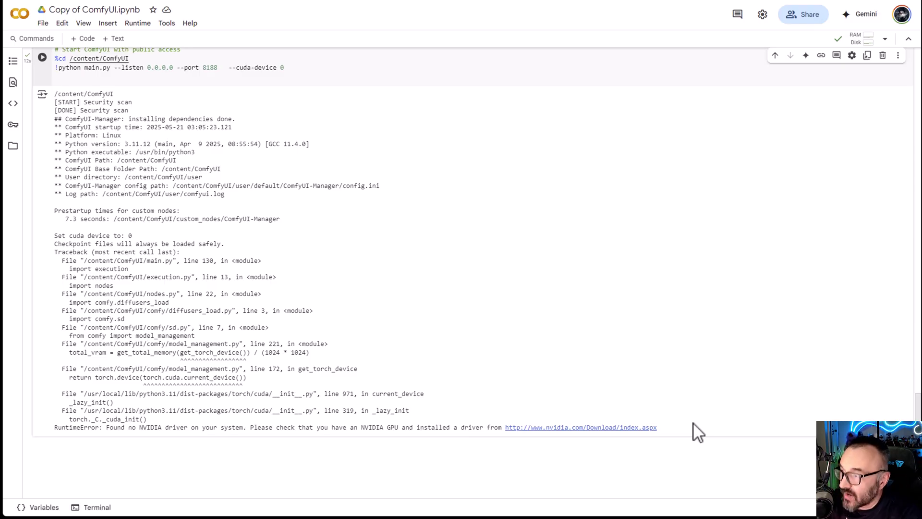
pyautogui.moveTo(684, 443); pyautogui.dragTo(306, 156)
pyautogui.click(506, 126)
# Step: Comment out the --cuda-device 0 argument with # and relaunch ComfyUI
pyautogui.moveTo(284, 78); pyautogui.dragTo(230, 74)
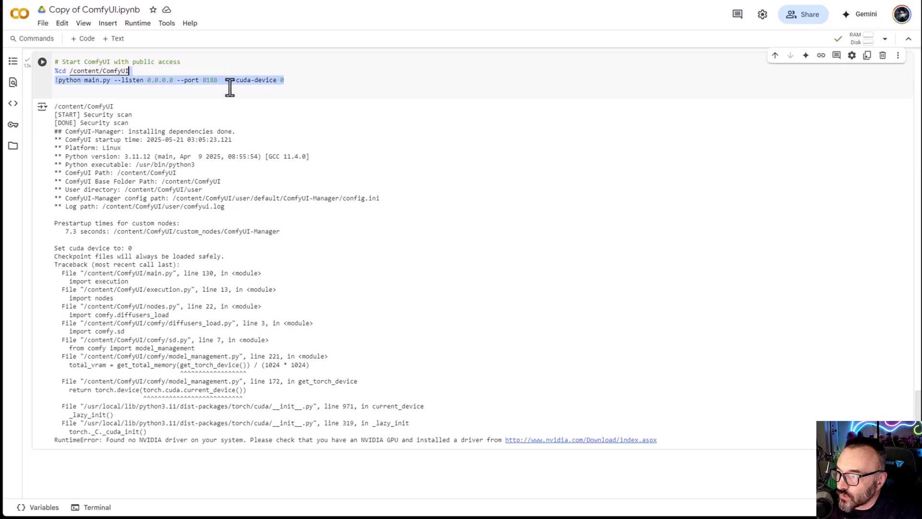
pyautogui.click(231, 86)
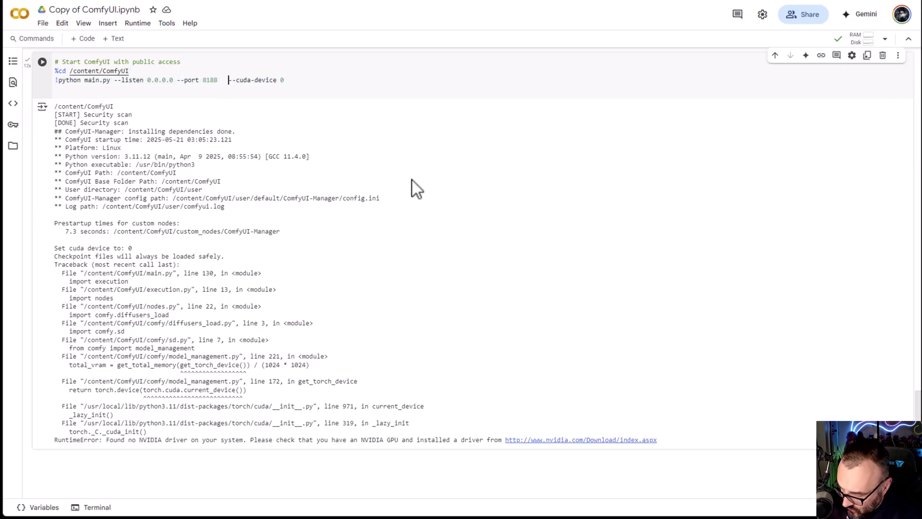
pyautogui.write('#')
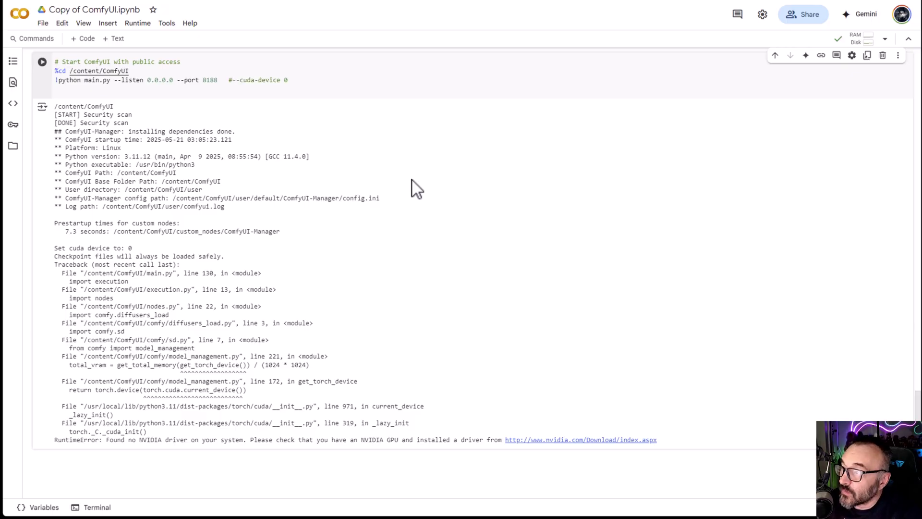
pyautogui.click(42, 62)
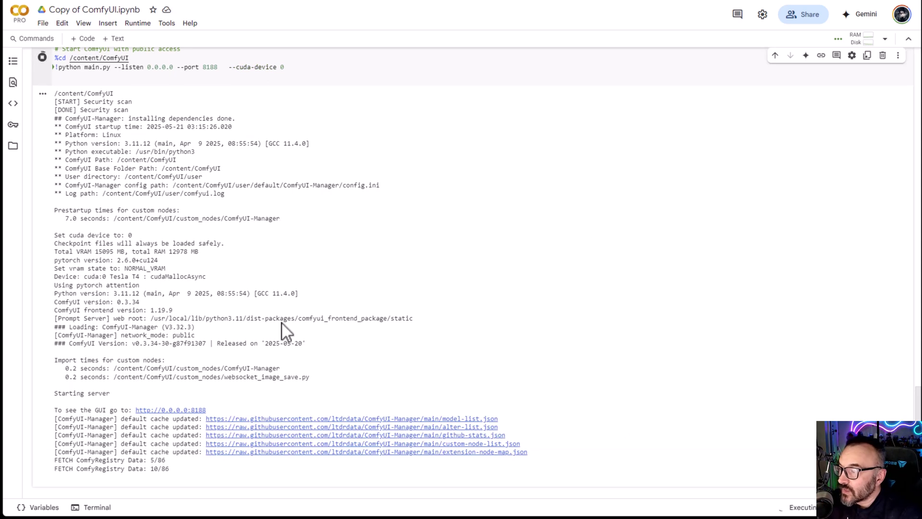
# Step: Follow the 'Ngrok tunnel established' URL from the ngrok cell output
pyautogui.scroll(-2, 238, 387)
pyautogui.scroll(-1, 238, 387)
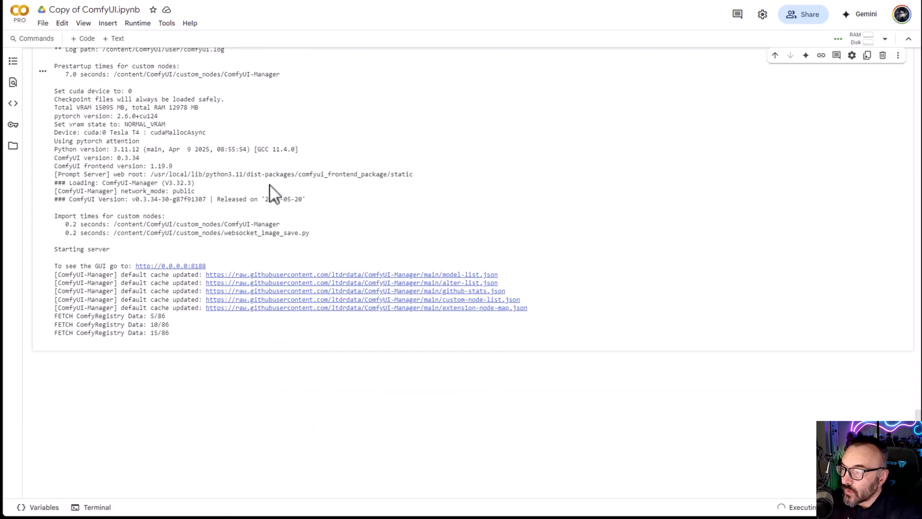
pyautogui.scroll(6, 298, 203)
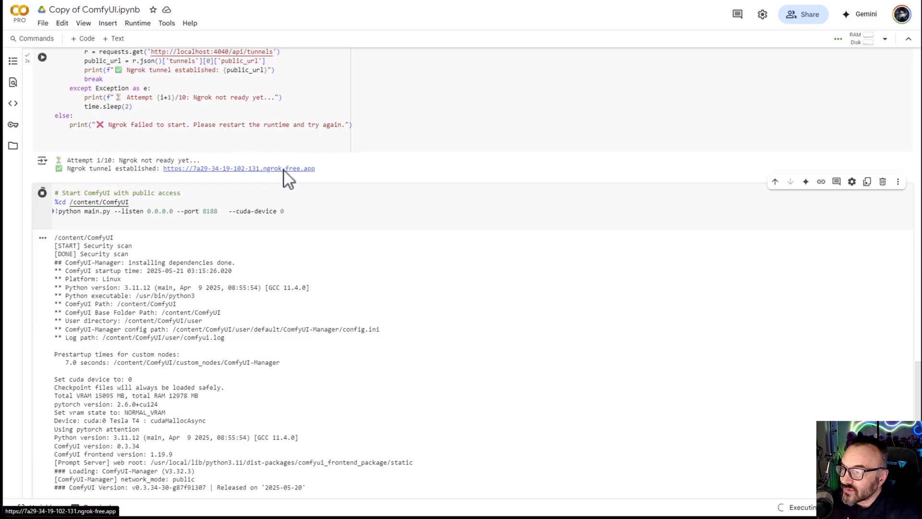
pyautogui.click(286, 169)
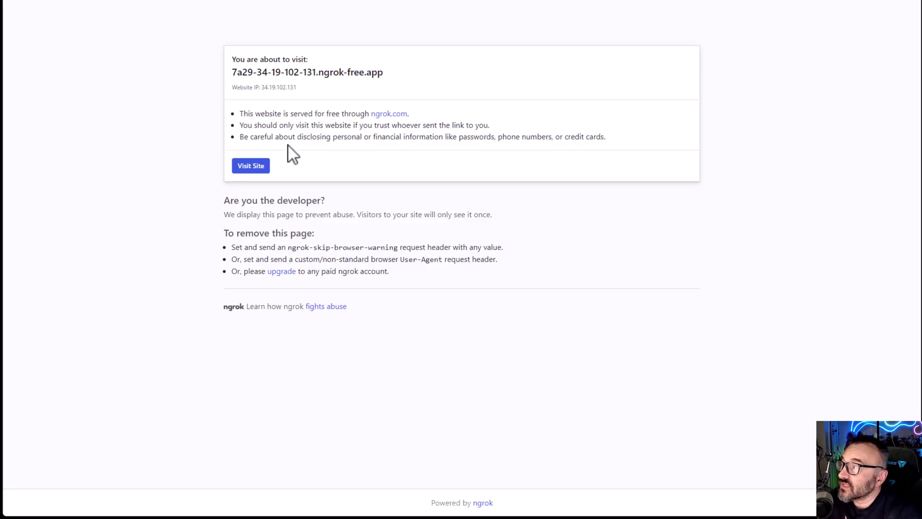
# Step: Choose Visit Site on the ngrok browser warning page
pyautogui.click(244, 167)
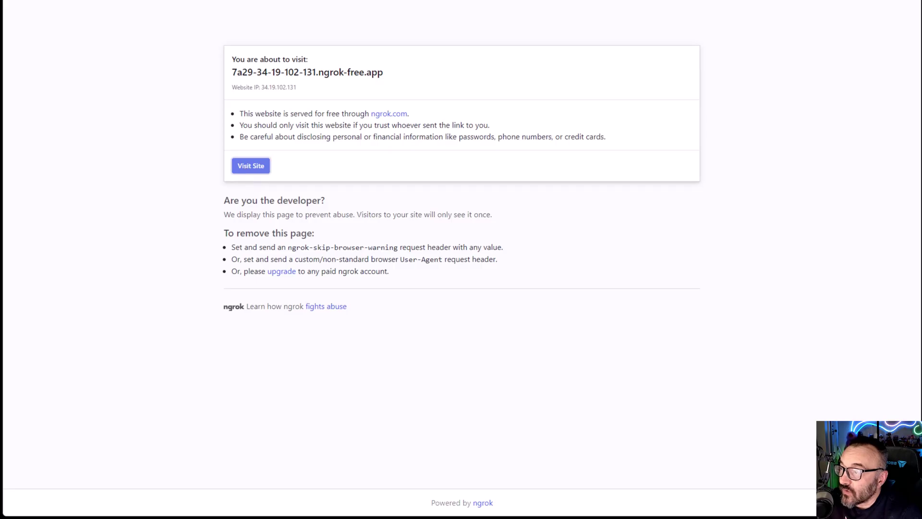
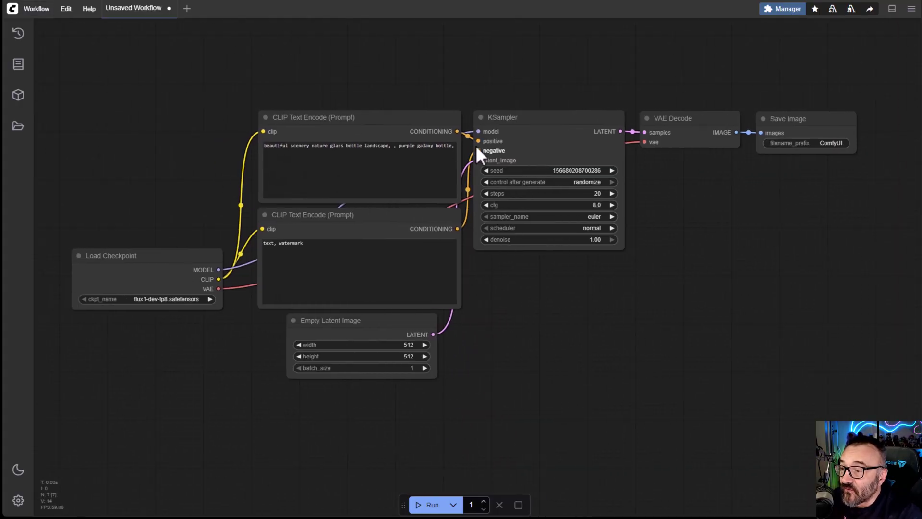
# Step: Replace the positive prompt with 'Magic Forest' and switch the checkpoint to sd_xl_base_1.0.safetensors
pyautogui.click(399, 146)
pyautogui.moveTo(399, 146); pyautogui.dragTo(194, 143)
pyautogui.press('Delete')
pyautogui.press('Delete')
pyautogui.press('Delete')
pyautogui.press('Delete')
pyautogui.press('Delete')
pyautogui.press('Delete')
pyautogui.press('Delete')
pyautogui.press('Delete')
pyautogui.press('Delete')
pyautogui.press('Delete')
pyautogui.press('Delete')
pyautogui.press('Delete')
pyautogui.press('Delete')
pyautogui.press('Delete')
pyautogui.press('Delete')
pyautogui.press('Delete')
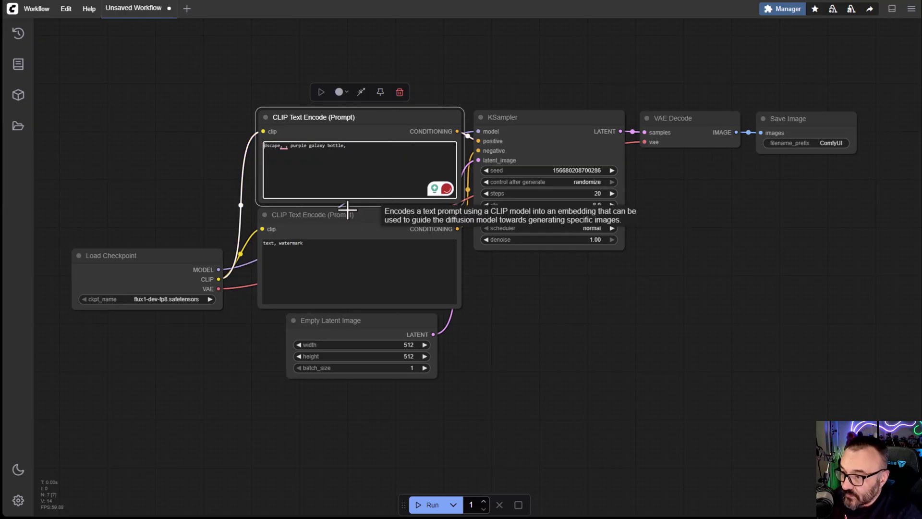
pyautogui.press('Delete')
pyautogui.press('Delete')
pyautogui.press('Delete')
pyautogui.press('Delete')
pyautogui.press('Delete')
pyautogui.press('Delete')
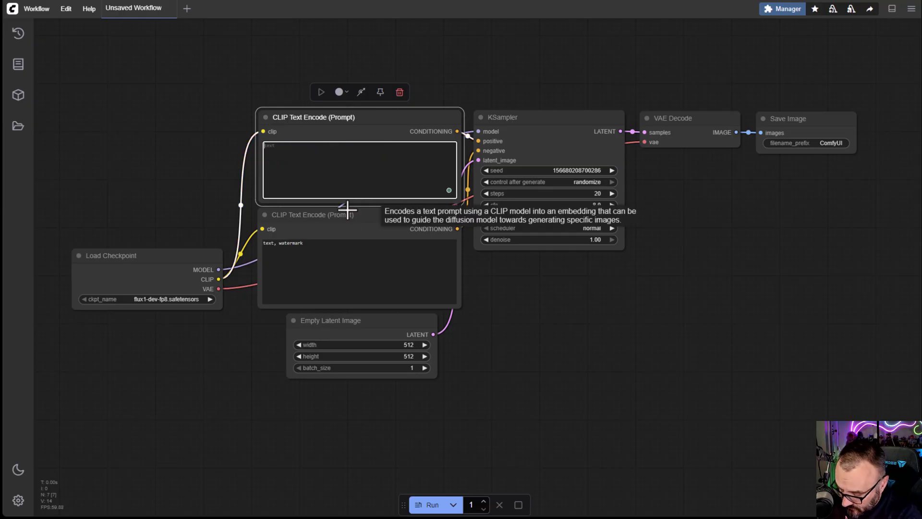
pyautogui.write('Magic Forest')
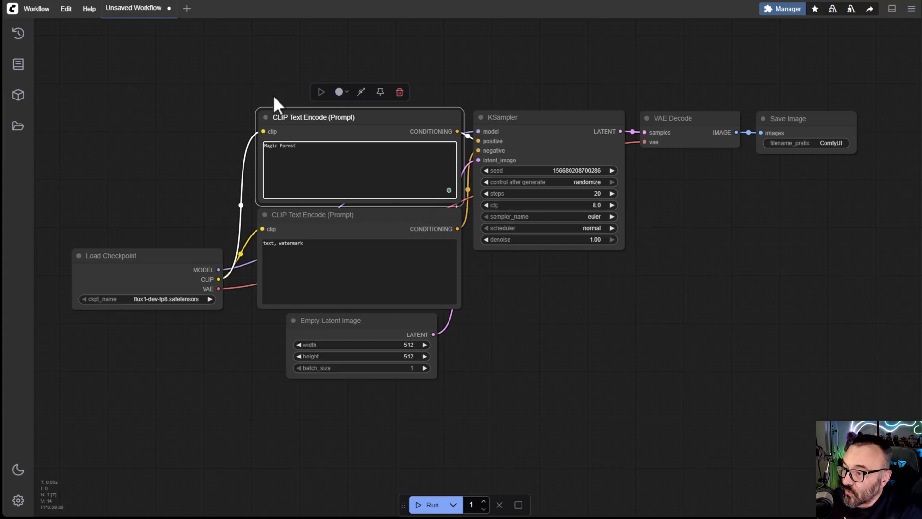
pyautogui.click(159, 299)
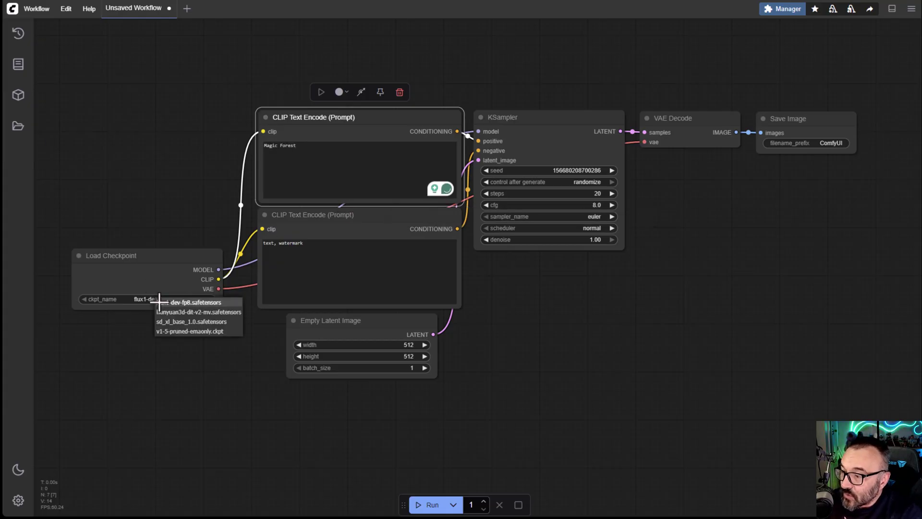
pyautogui.click(192, 321)
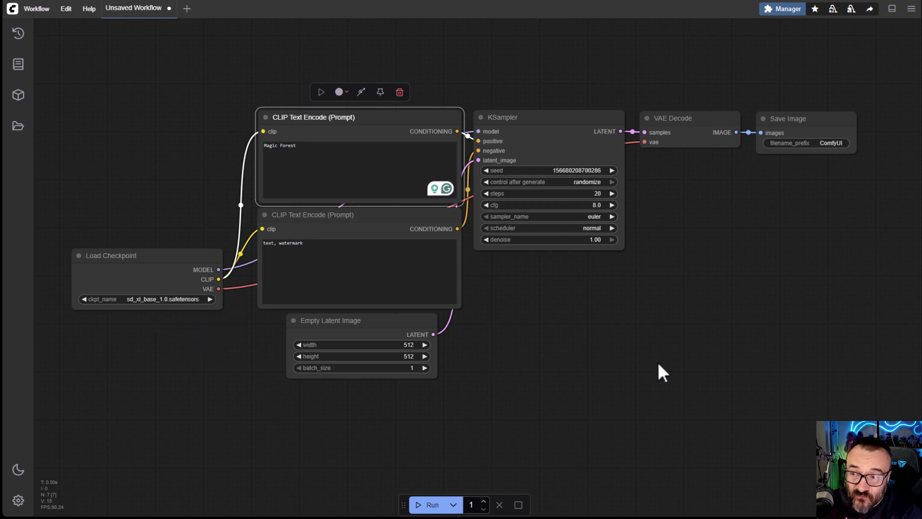
# Step: Set the Empty Latent Image width and height to 1024 × 1024
pyautogui.moveTo(384, 345); pyautogui.dragTo(397, 351)
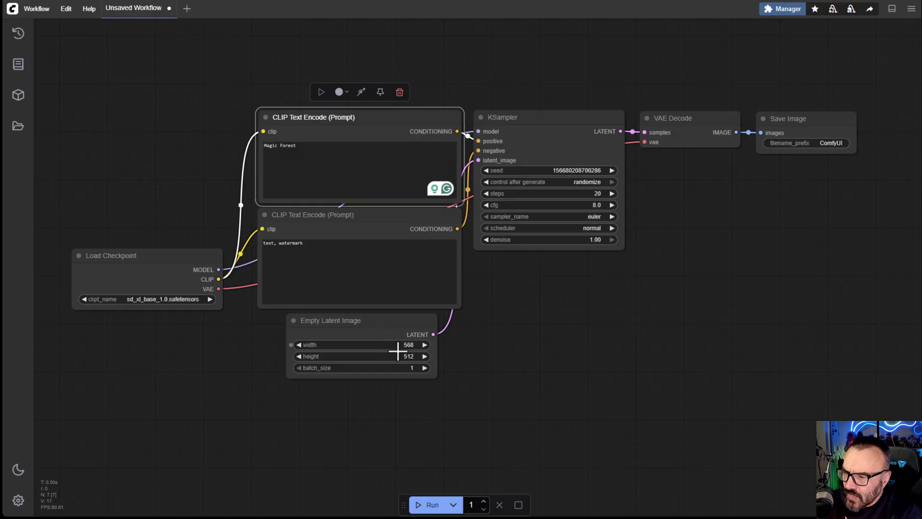
pyautogui.click(399, 344)
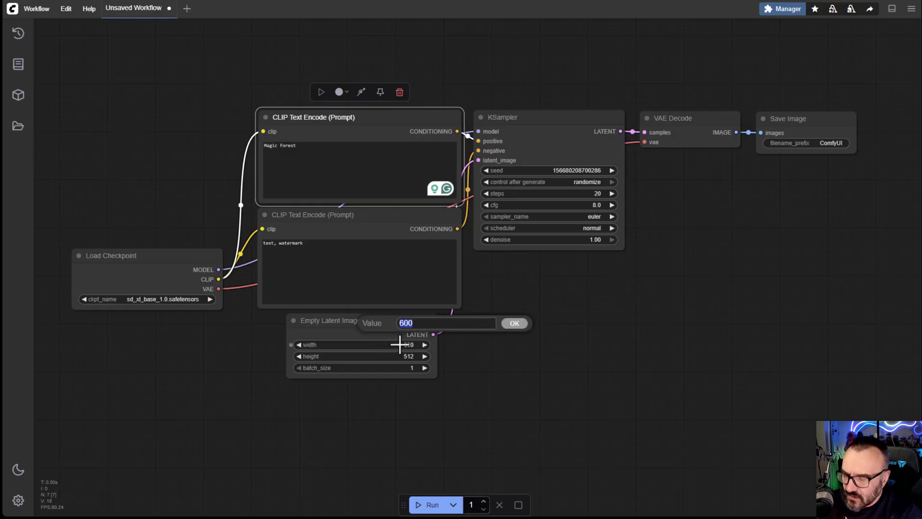
pyautogui.write('1024')
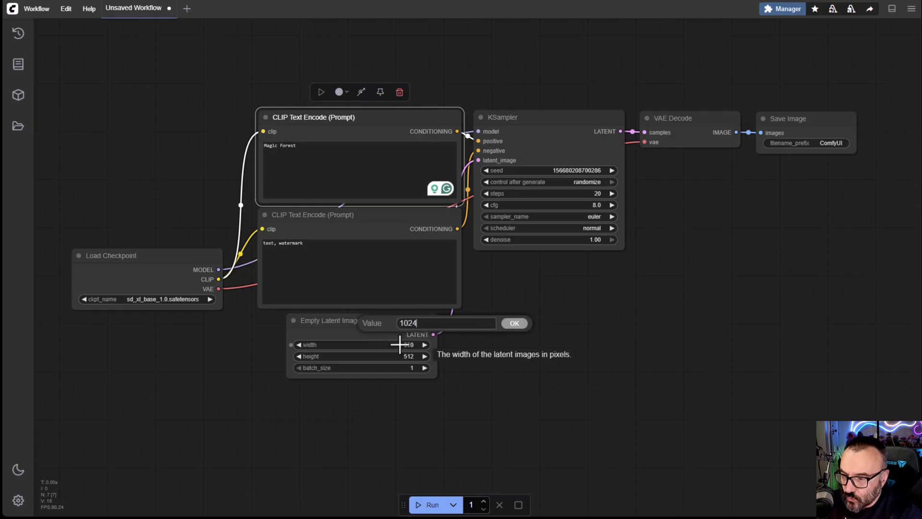
pyautogui.press('Return')
pyautogui.click(410, 355)
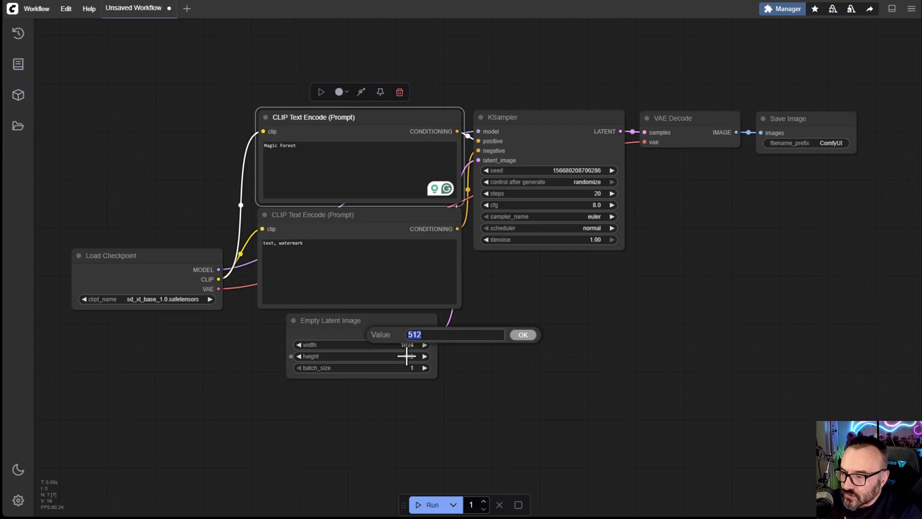
pyautogui.write('1024')
pyautogui.press('Return')
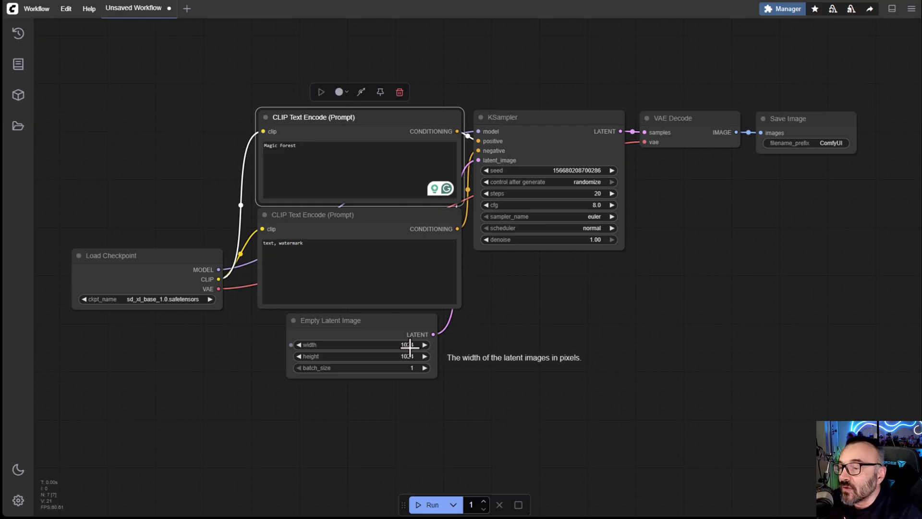
# Step: Run the workflow and zoom in on the 1024 × 1024 purple forest image in Save Image
pyautogui.click(428, 504)
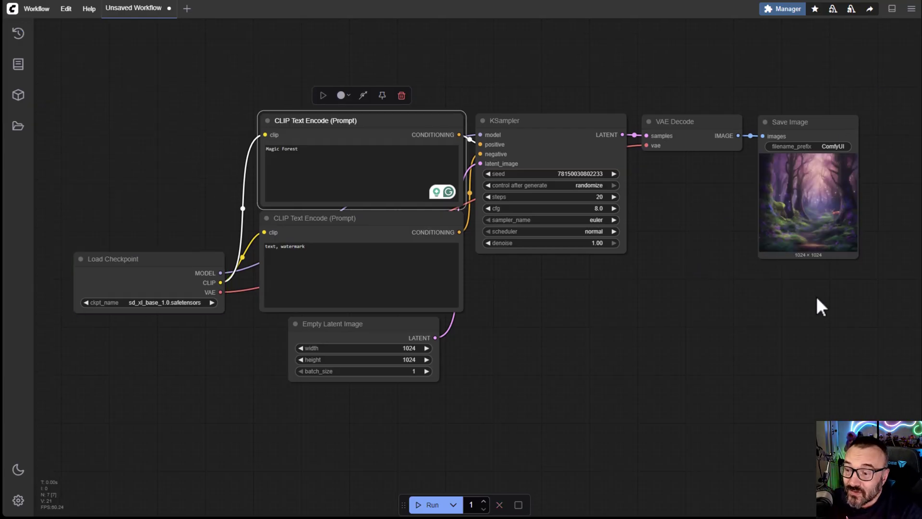
pyautogui.moveTo(819, 304); pyautogui.dragTo(663, 300)
pyautogui.scroll(10, 699, 171)
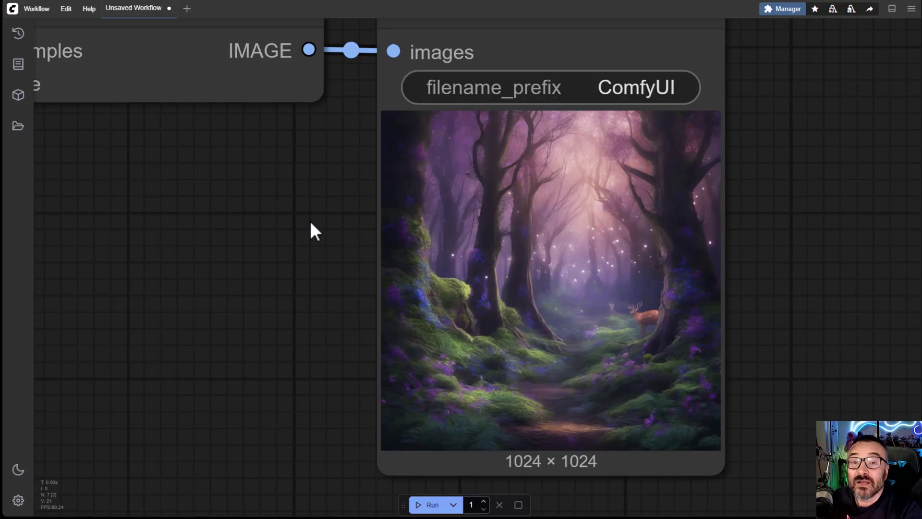
pyautogui.scroll(-5, 310, 220)
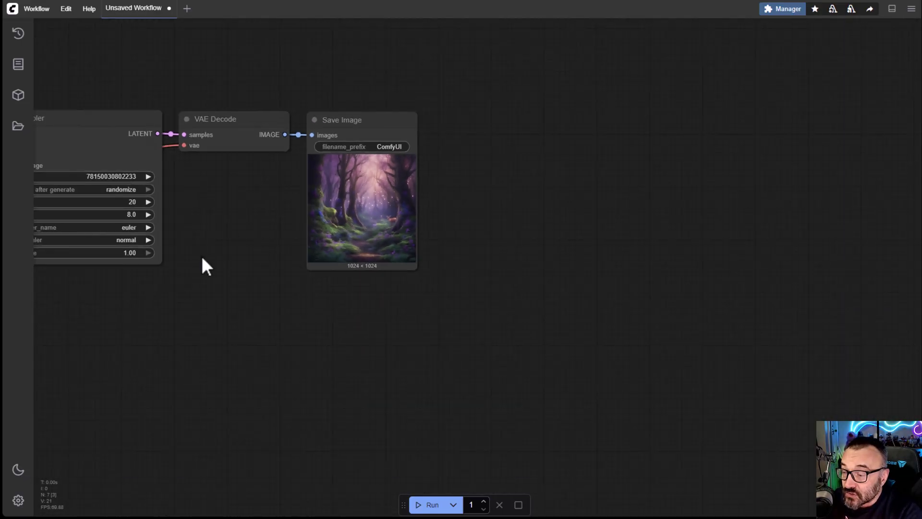
pyautogui.moveTo(202, 265); pyautogui.dragTo(600, 236)
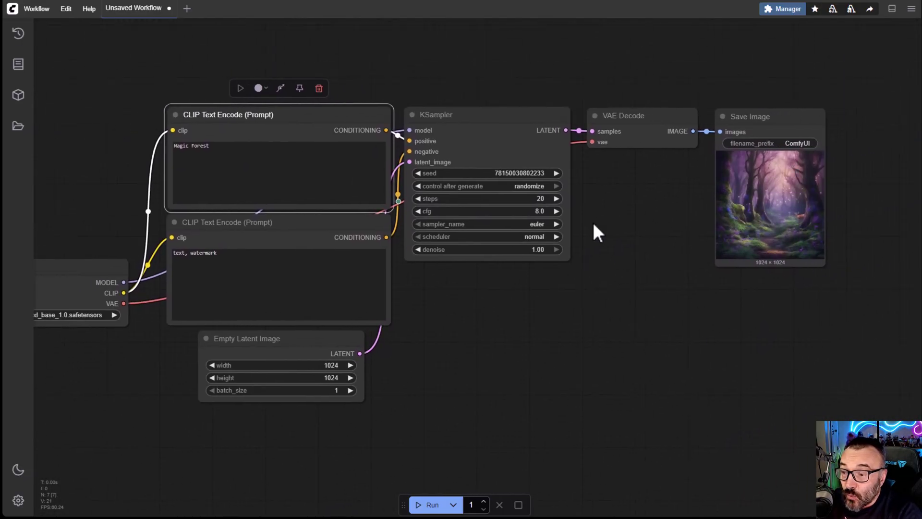
pyautogui.moveTo(666, 247); pyautogui.dragTo(667, 251)
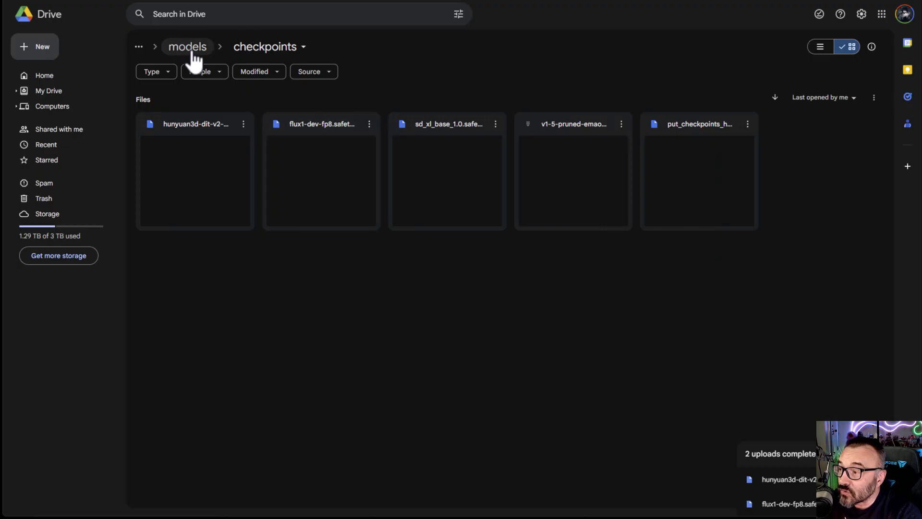
# Step: In Drive, go up from models to the ComfyUI folder and open its output folder
pyautogui.click(192, 53)
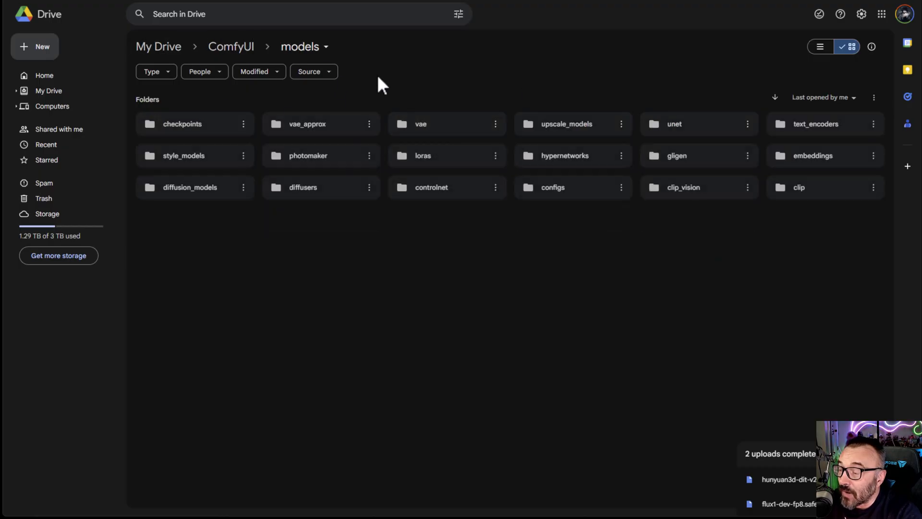
pyautogui.click(249, 53)
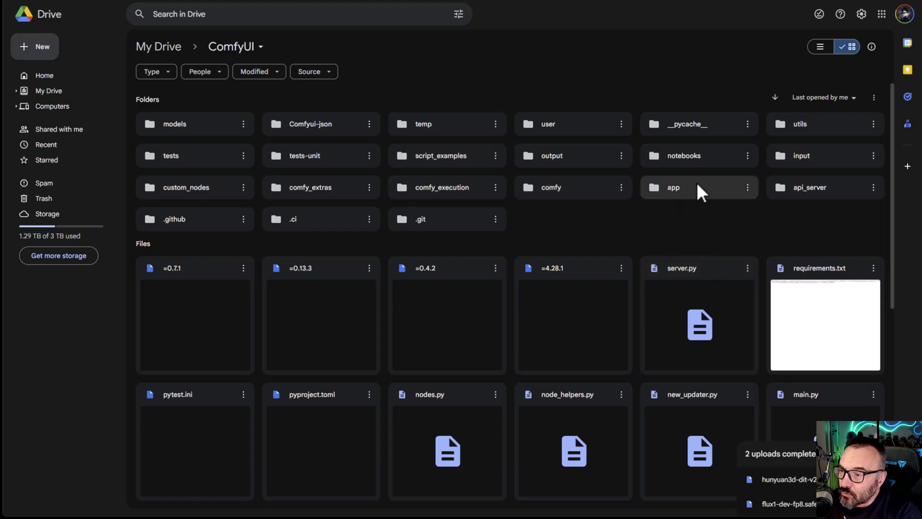
pyautogui.doubleClick(552, 156)
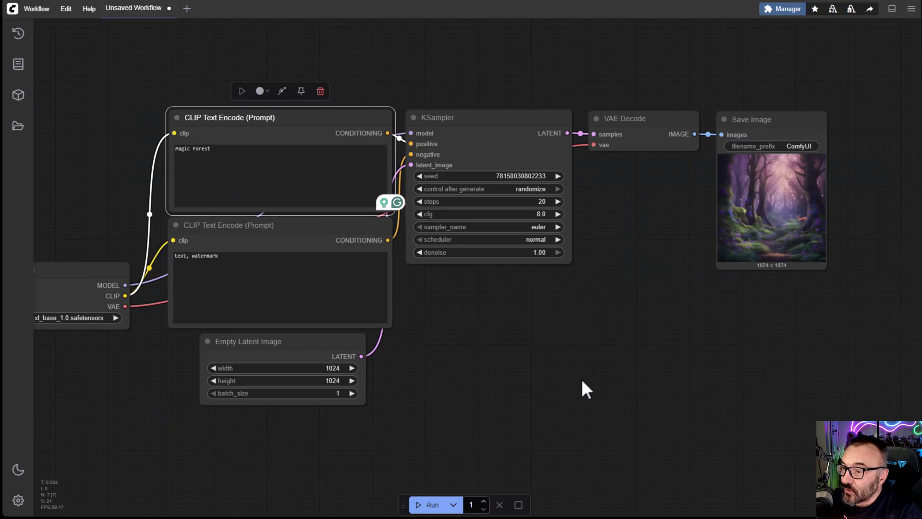
# Step: Load the HiDream E1 Full template from the Flux › Image example templates
pyautogui.moveTo(581, 379)
pyautogui.mouseDown()
pyautogui.moveTo(625, 389)
pyautogui.moveTo(570, 370)
pyautogui.mouseUp()
pyautogui.scroll(-1, 572, 369)
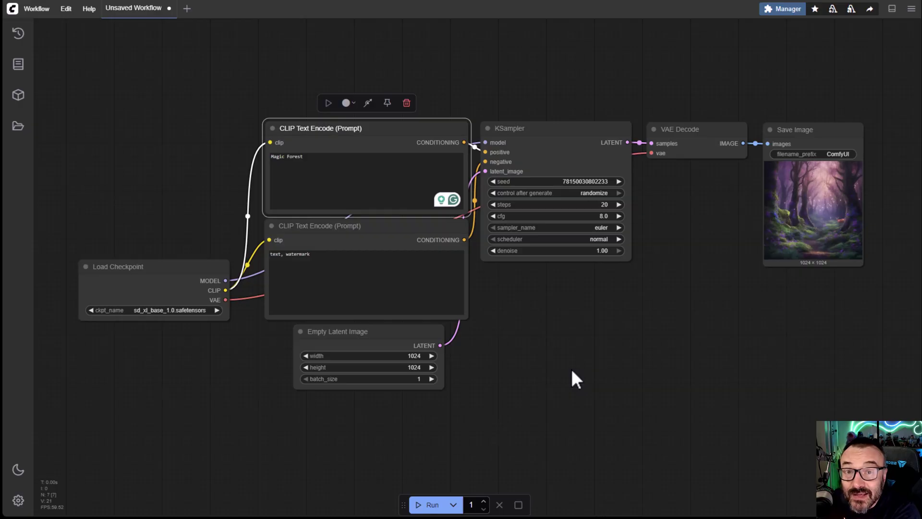
pyautogui.click(33, 10)
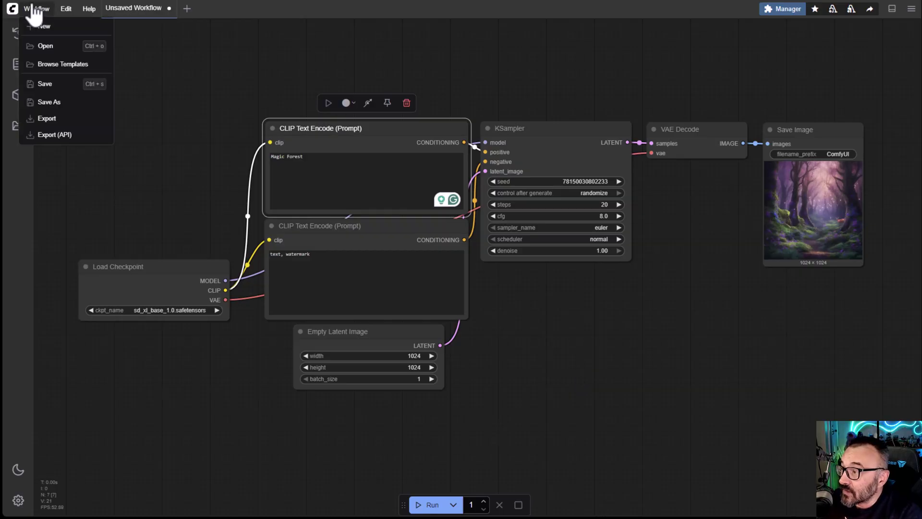
pyautogui.click(72, 64)
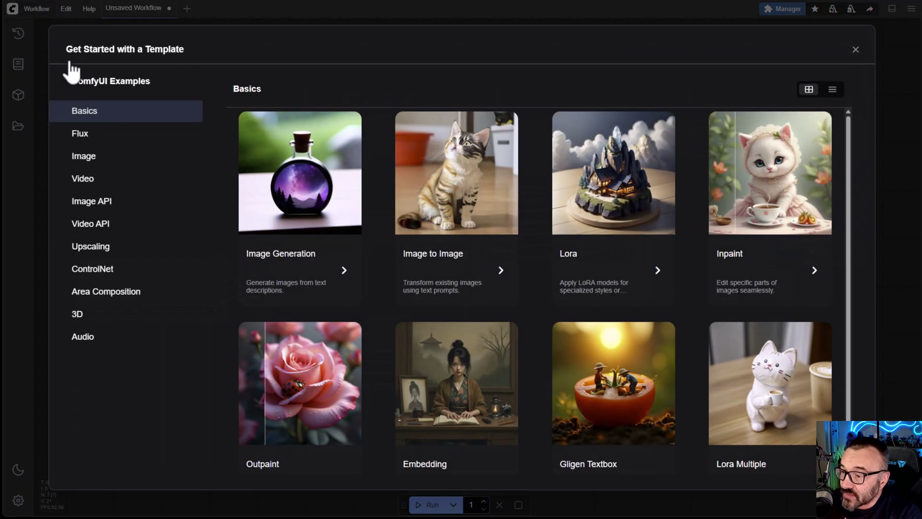
pyautogui.click(115, 138)
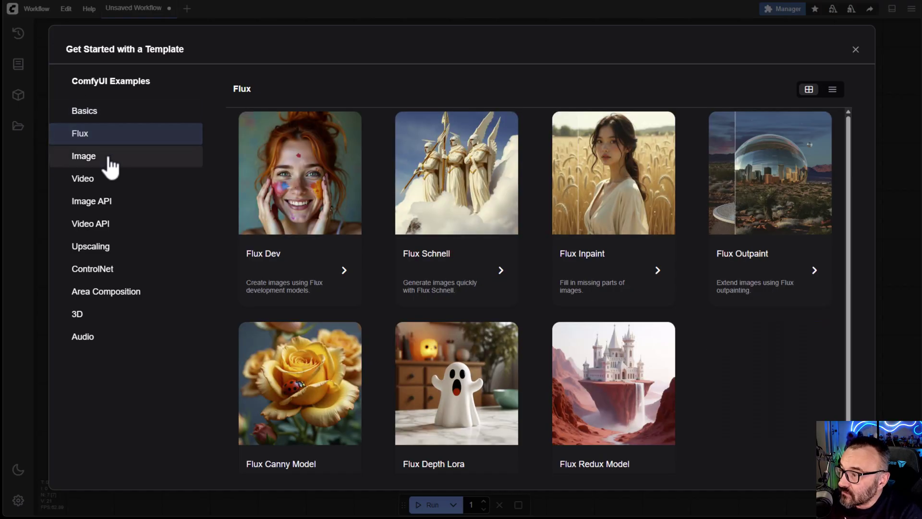
pyautogui.click(111, 165)
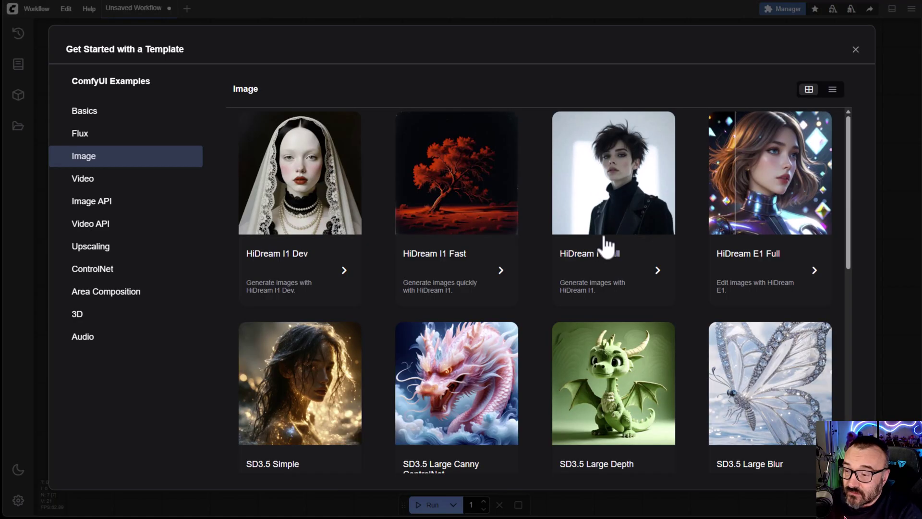
pyautogui.click(758, 210)
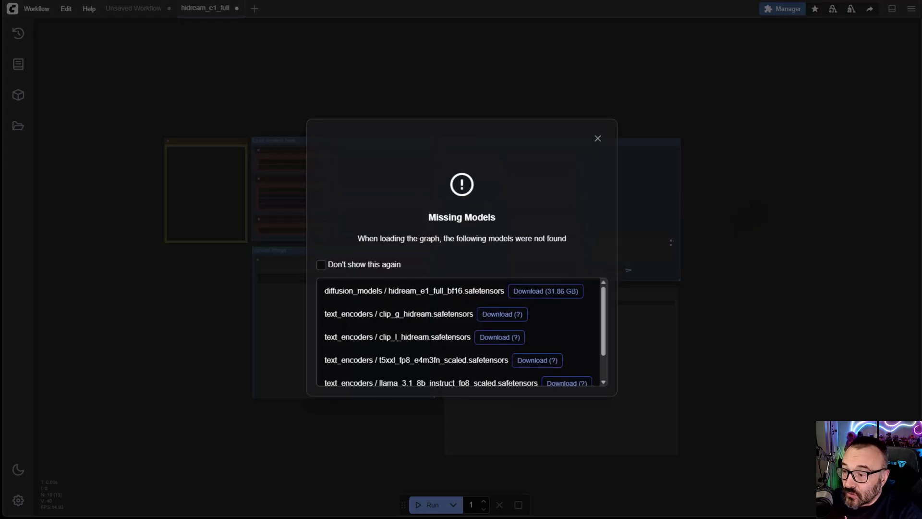
pyautogui.scroll(-2, 504, 323)
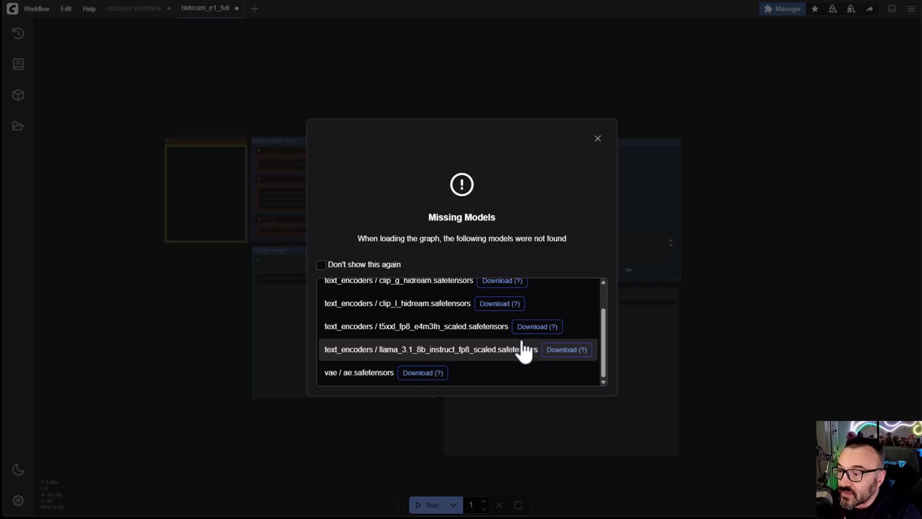
pyautogui.scroll(2, 420, 321)
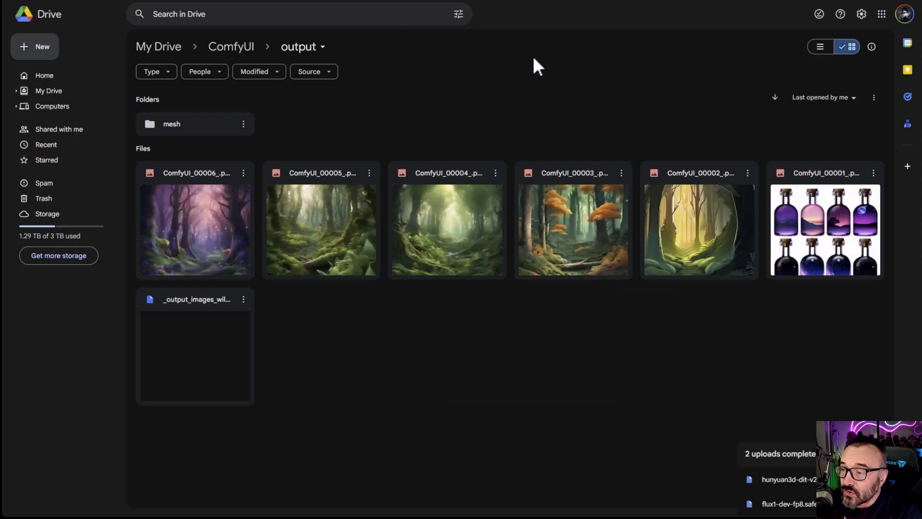
# Step: Go up to the ComfyUI folder, open models, and select the checkpoints folder
pyautogui.click(232, 46)
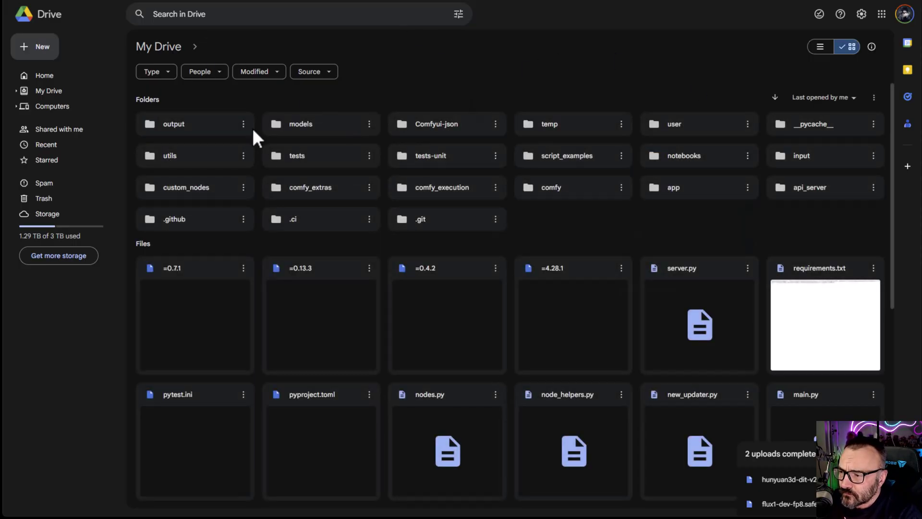
pyautogui.click(327, 127)
pyautogui.doubleClick(326, 124)
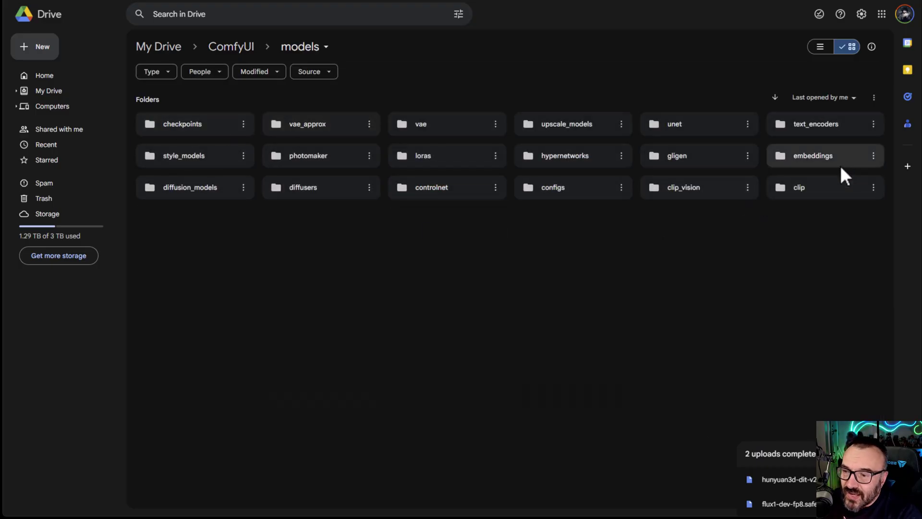
pyautogui.click(223, 124)
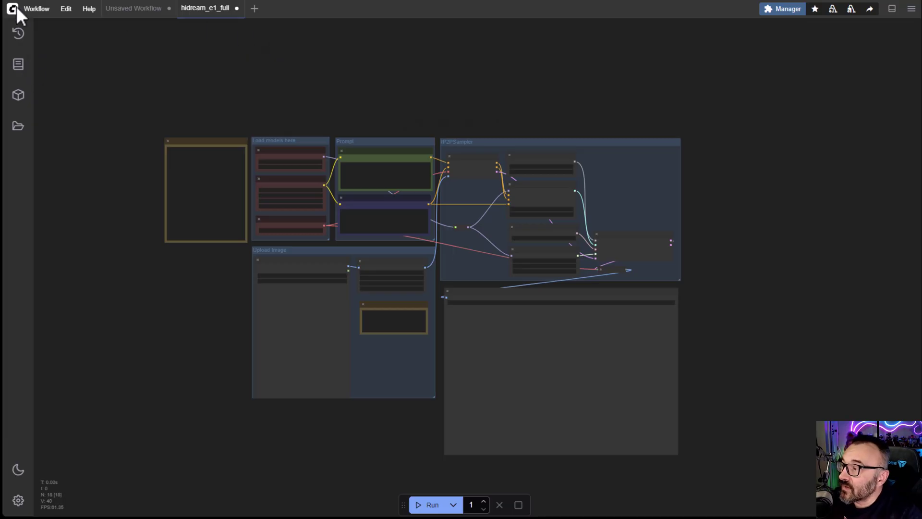
# Step: Load the Hunyuan3D 2.0 MV template from the 3D example templates
pyautogui.click(35, 9)
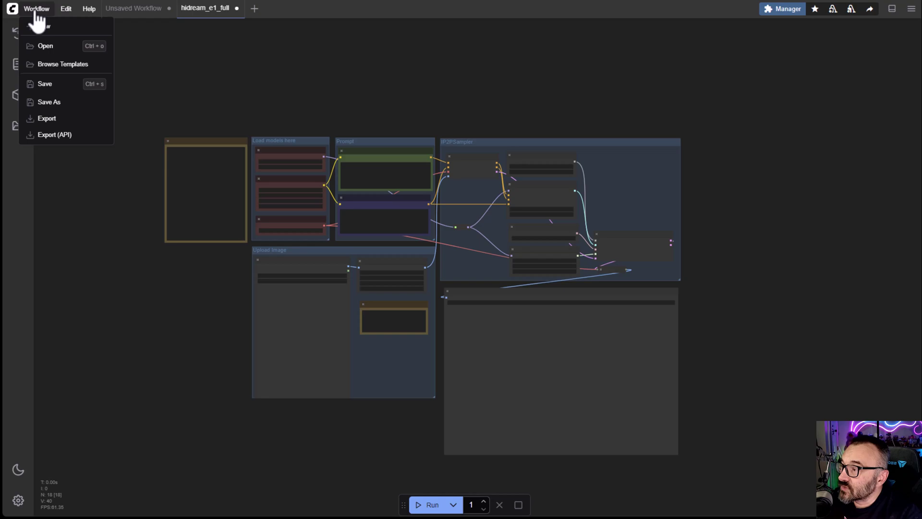
pyautogui.click(75, 64)
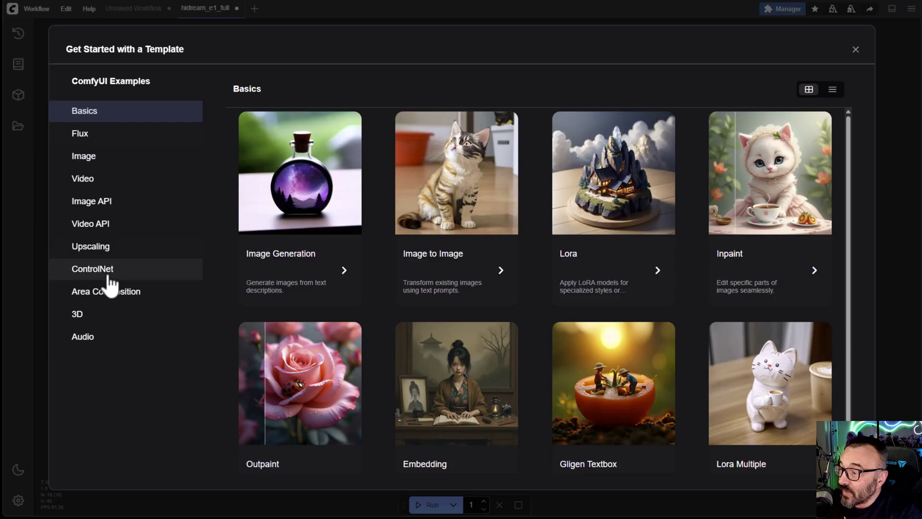
pyautogui.click(104, 317)
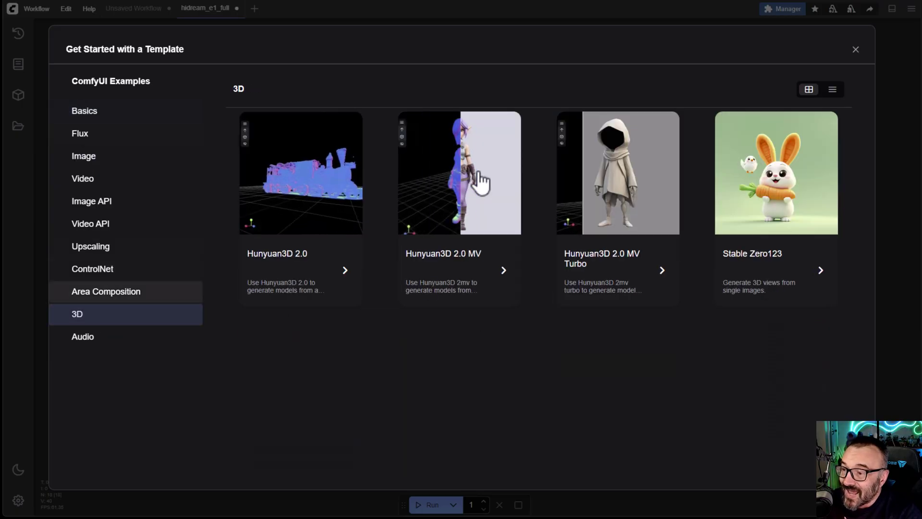
pyautogui.click(475, 180)
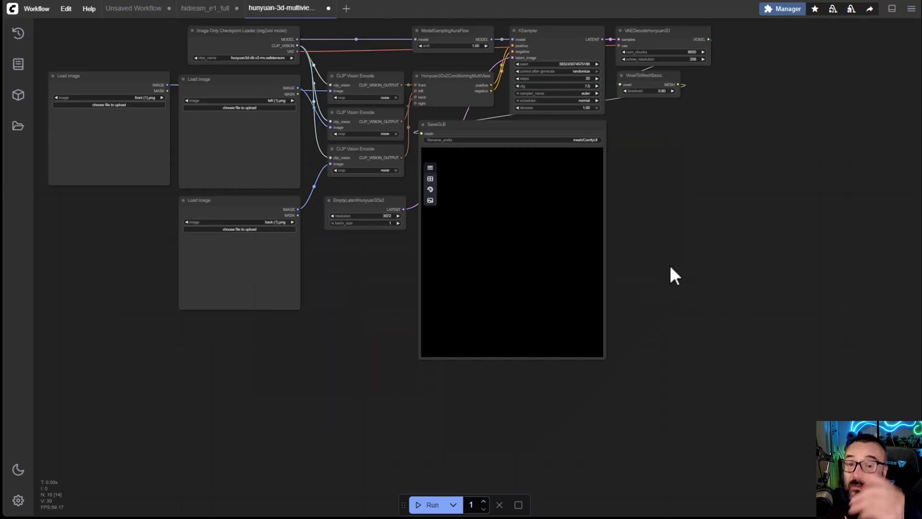
# Step: Pan and zoom to read the Markdown Note, then recentre the whole node graph
pyautogui.moveTo(672, 270); pyautogui.dragTo(733, 345)
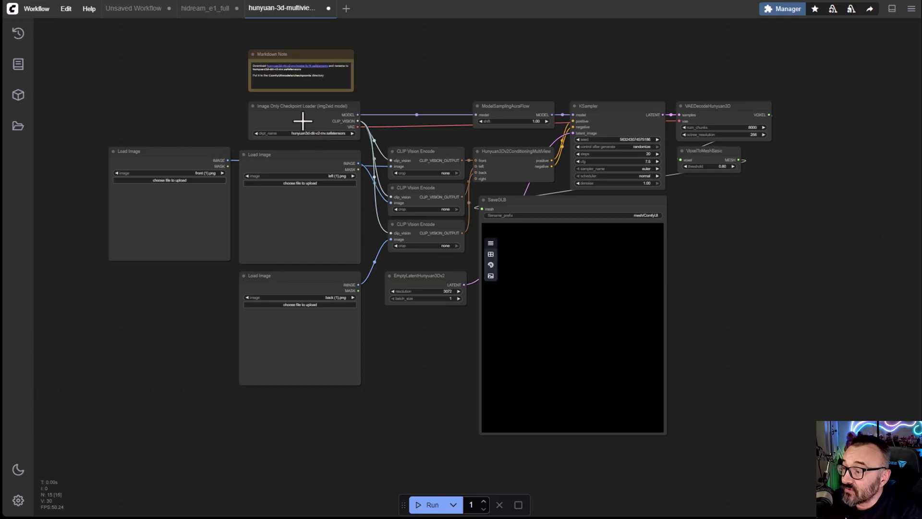
pyautogui.scroll(3, 212, 205)
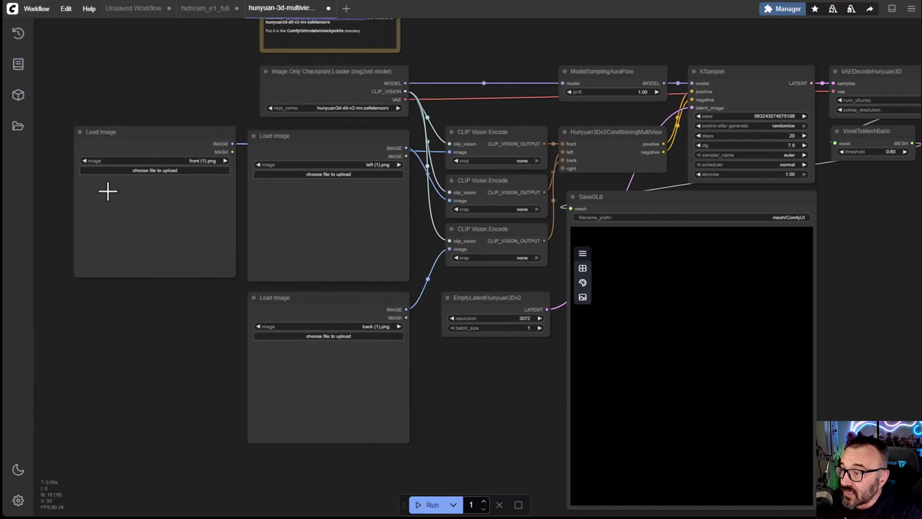
pyautogui.scroll(1, 107, 189)
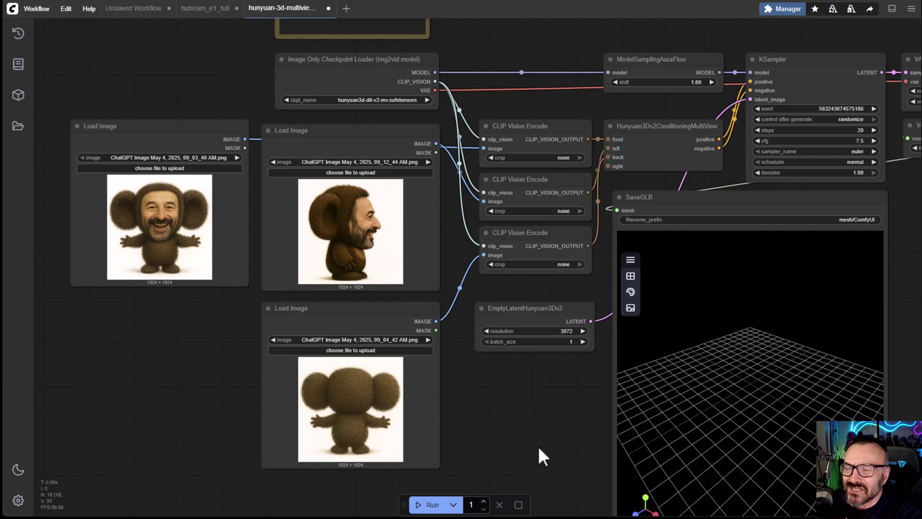
pyautogui.scroll(-4, 478, 386)
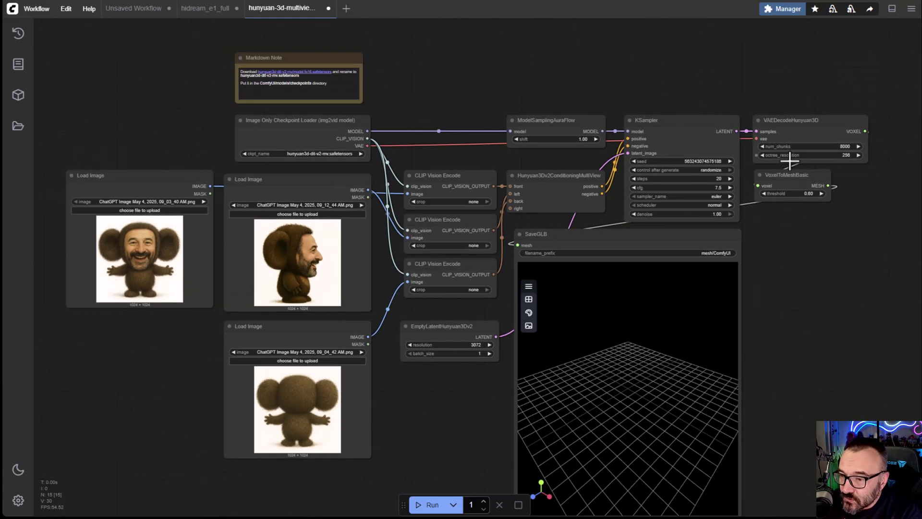
pyautogui.moveTo(838, 375); pyautogui.dragTo(798, 337)
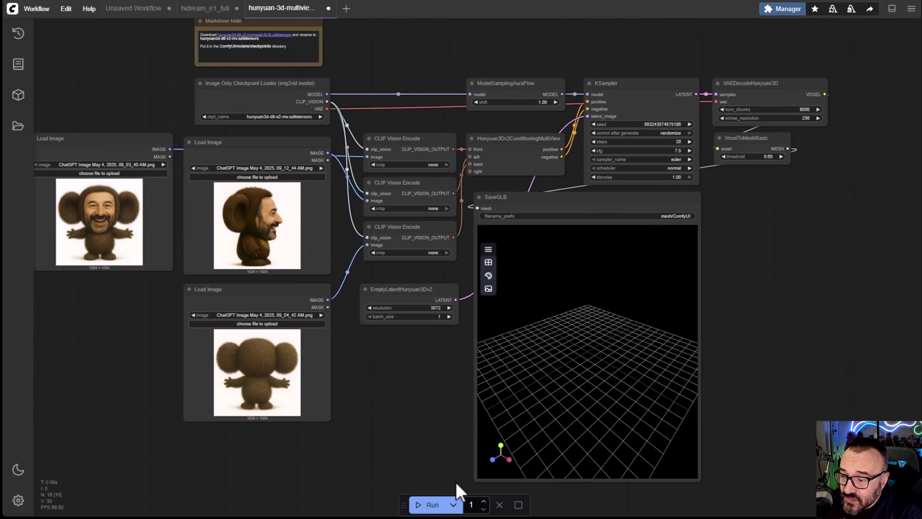
# Step: Run the workflow and orbit the furry character mesh in SaveGLB to a three-quarter view
pyautogui.click(433, 505)
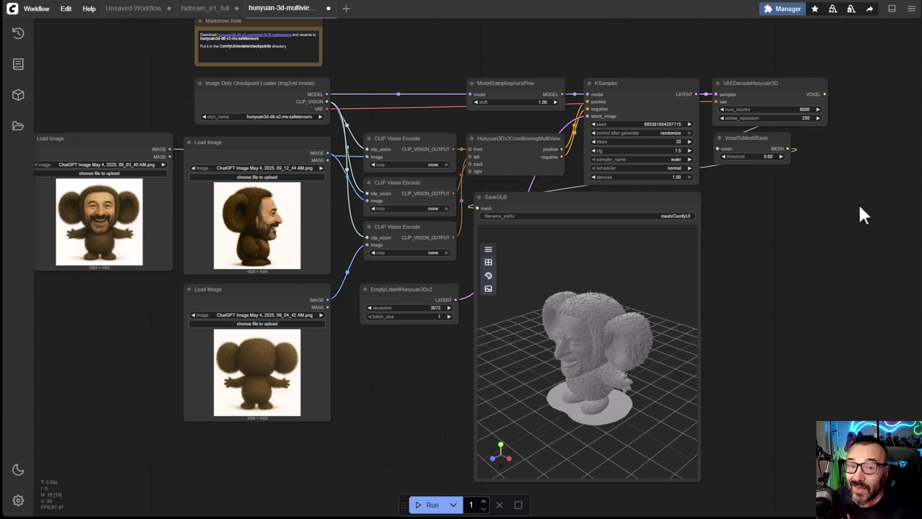
pyautogui.moveTo(555, 333); pyautogui.dragTo(655, 207)
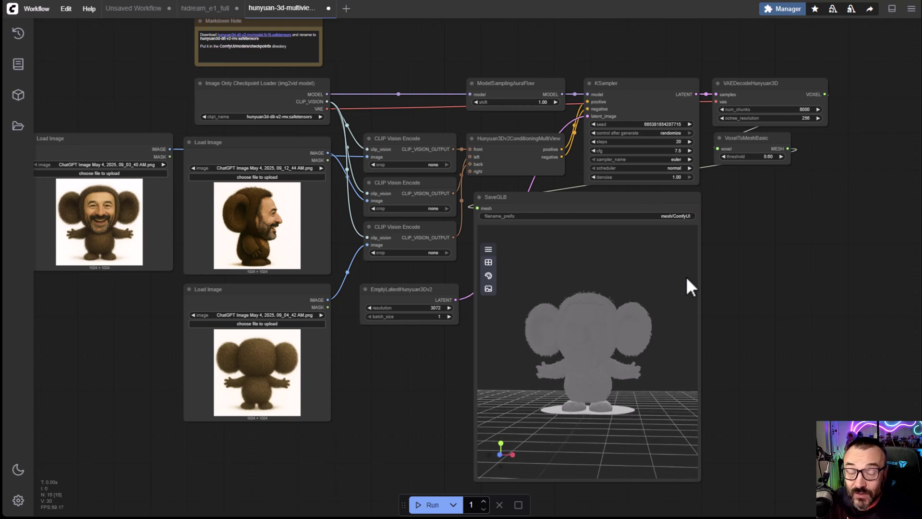
pyautogui.moveTo(601, 354); pyautogui.dragTo(595, 384)
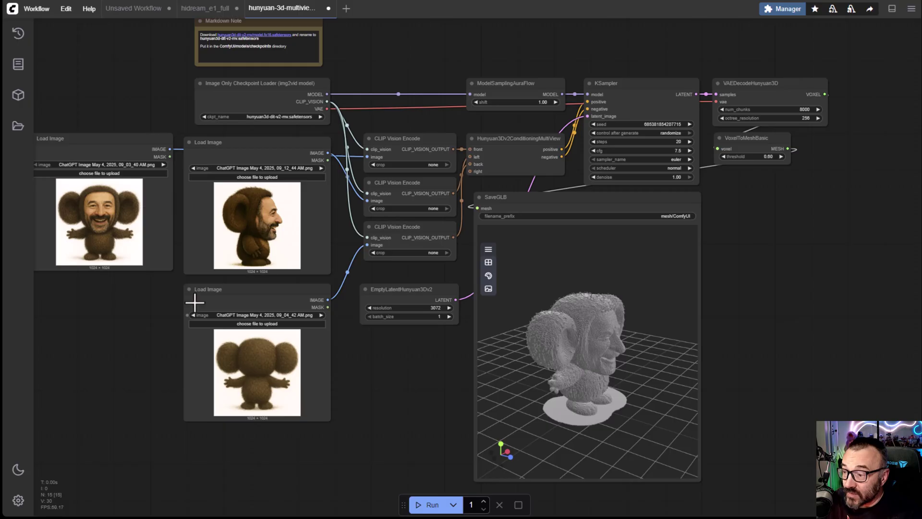